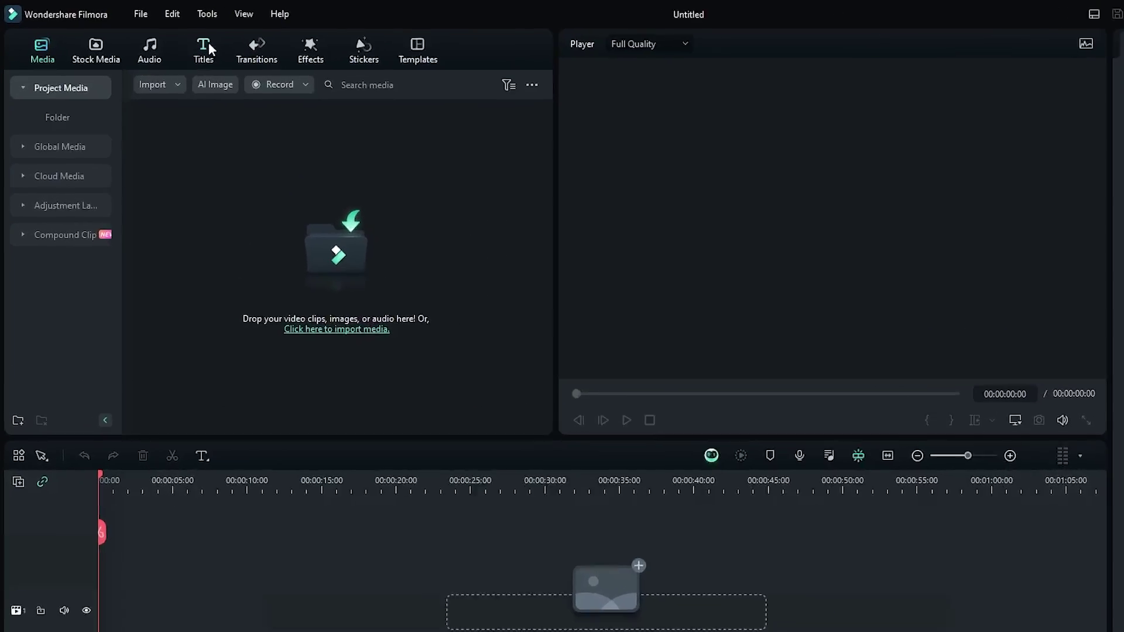
Step: Add a Default Title clip to the video track and change its text to MAHMUD
{"action": "left_click", "coordinate": [164, 43]}
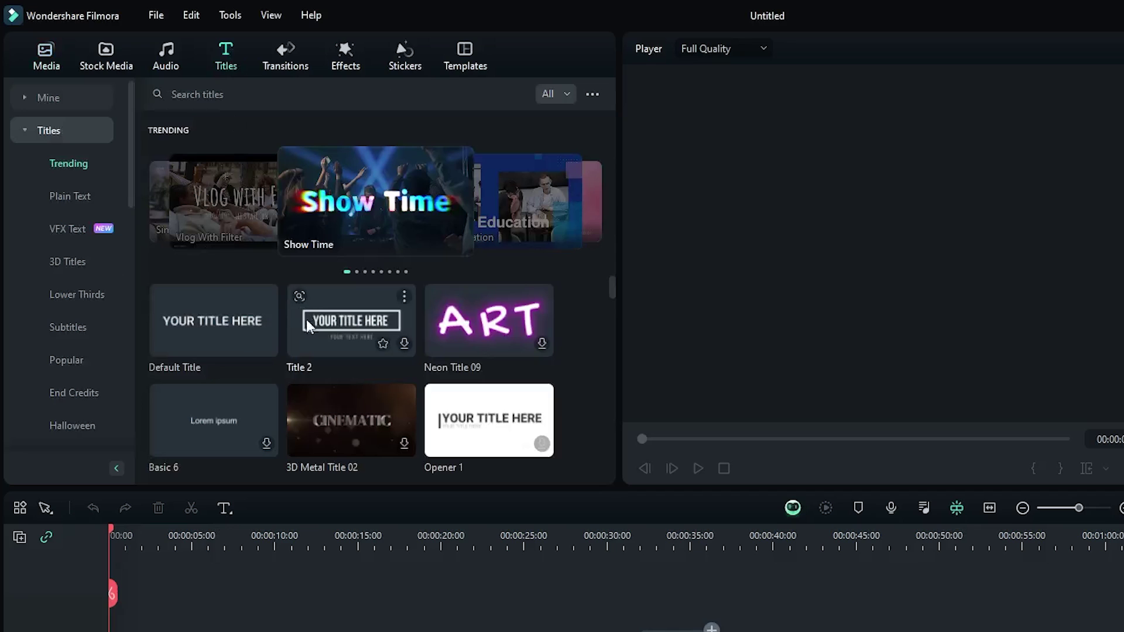
{"action": "left_click_drag", "start_coordinate": [214, 346], "coordinate": [142, 631]}
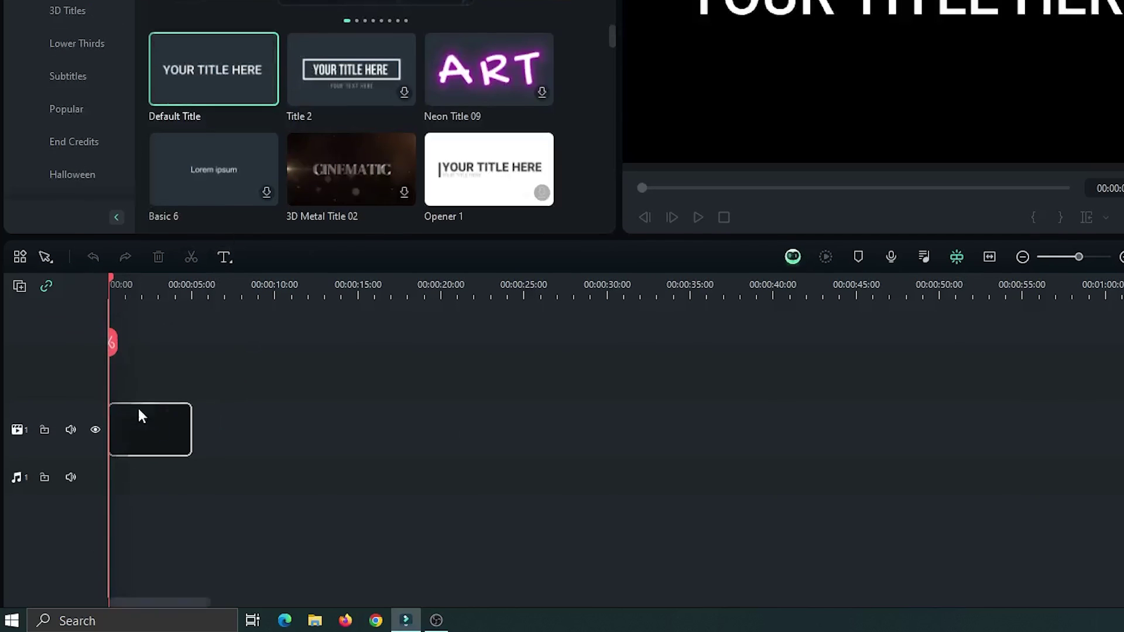
{"action": "left_click_drag", "start_coordinate": [142, 416], "coordinate": [144, 417]}
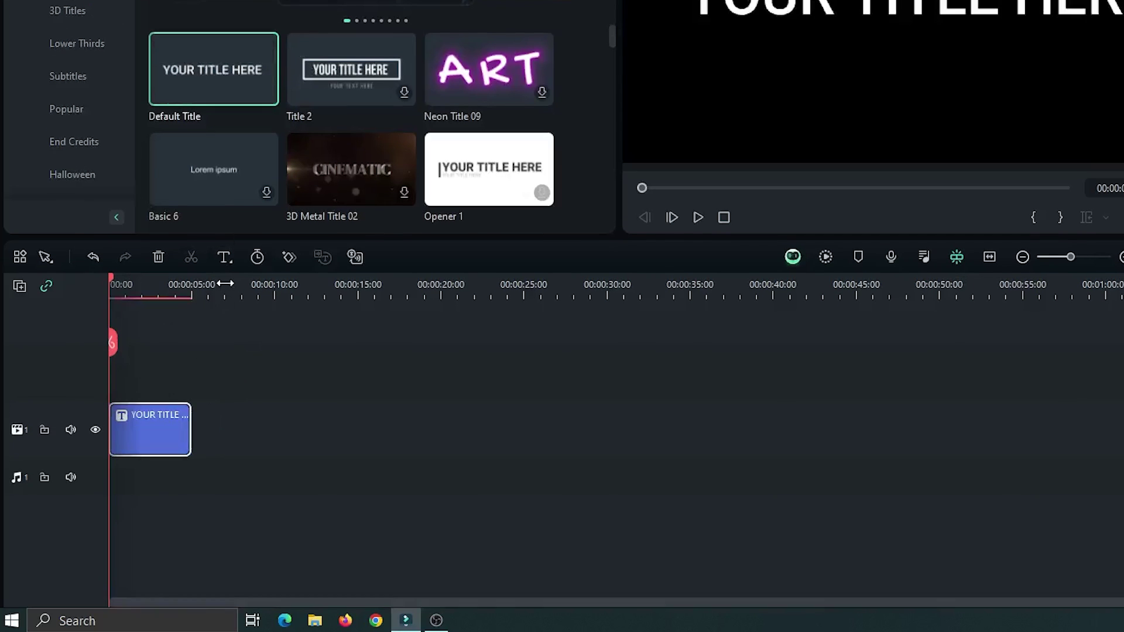
{"action": "double_click", "coordinate": [337, 420]}
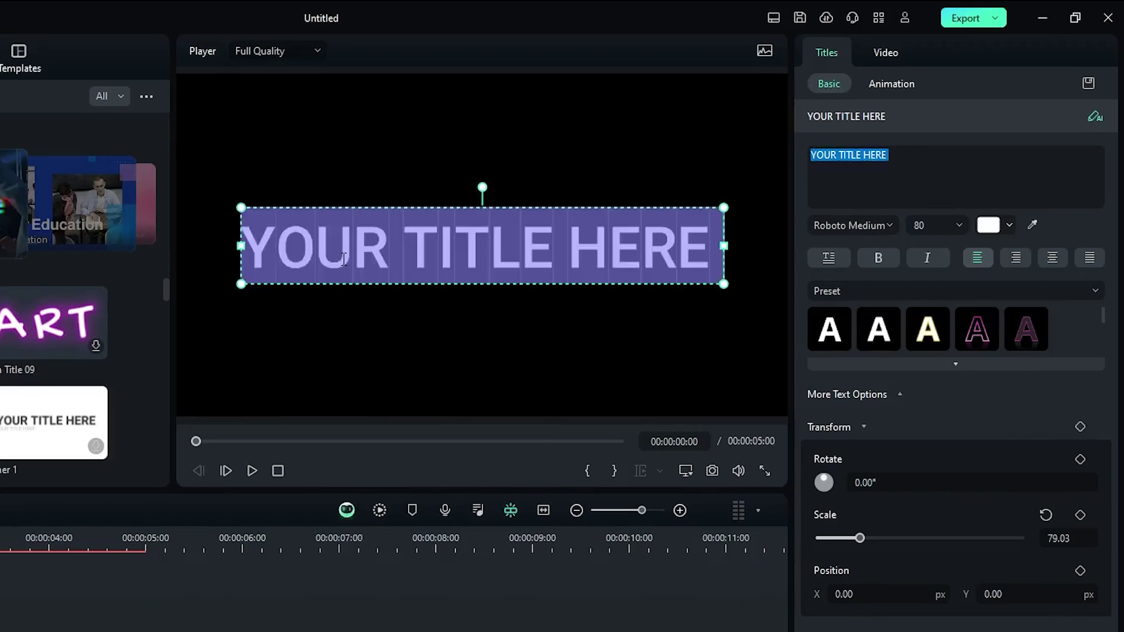
{"action": "type", "text": "MAHMUD"}
Step: Set the MAHMUD text to the Komika Axis font, centre it in the frame, and show the Video properties
{"action": "key", "text": "ctrl+a"}
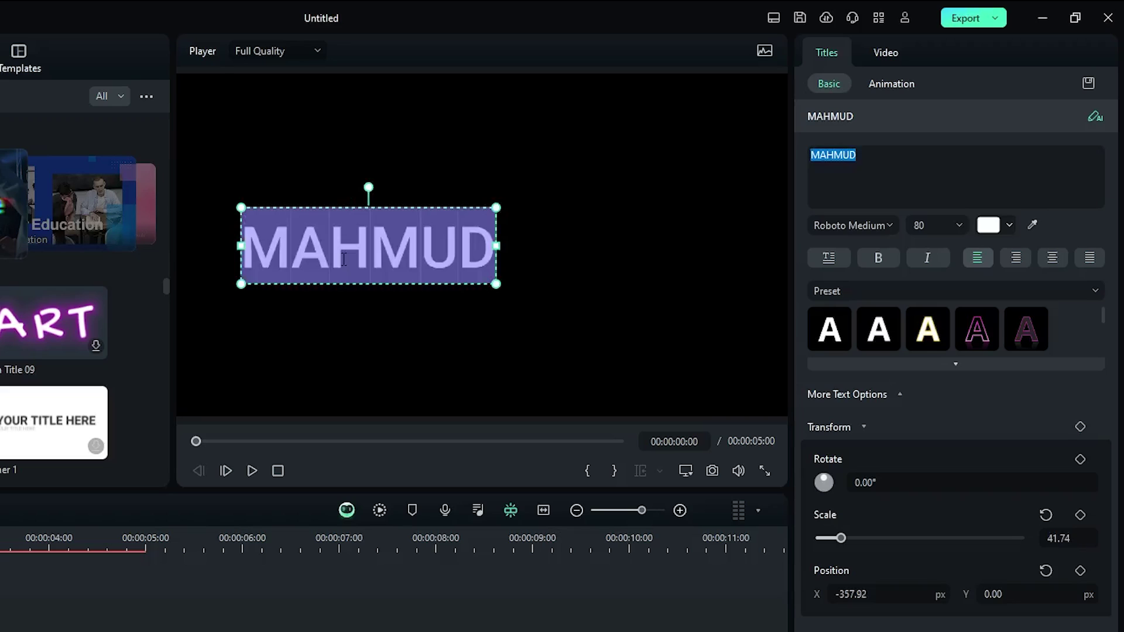
{"action": "left_click", "coordinate": [862, 226]}
{"action": "type", "text": "komi"}
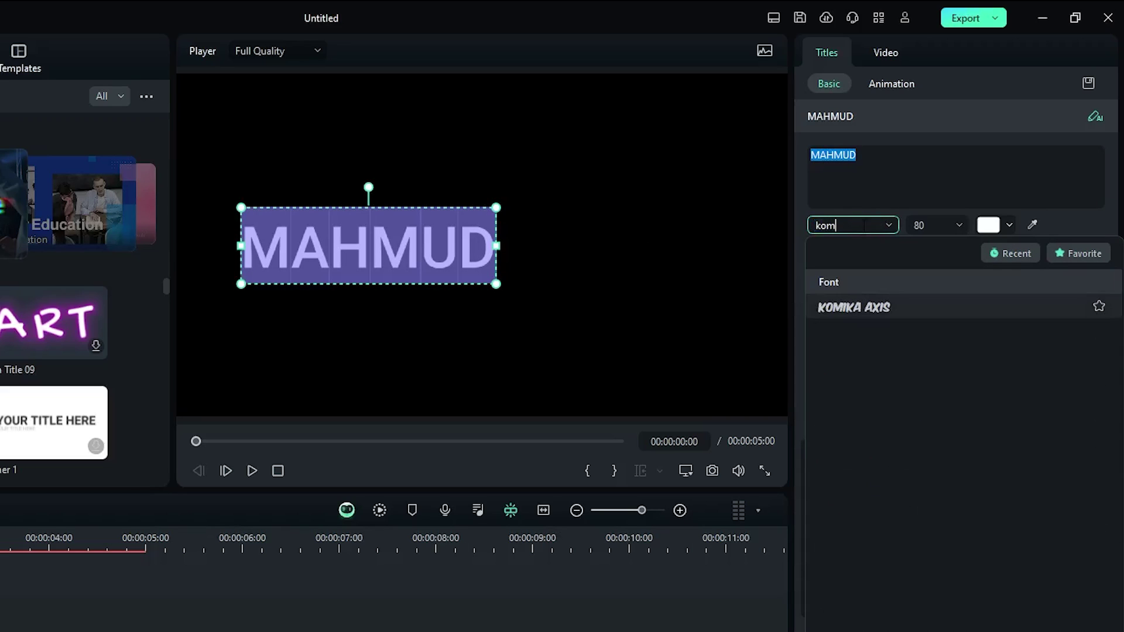
{"action": "left_click", "coordinate": [862, 304]}
{"action": "left_click_drag", "start_coordinate": [390, 209], "coordinate": [501, 212]}
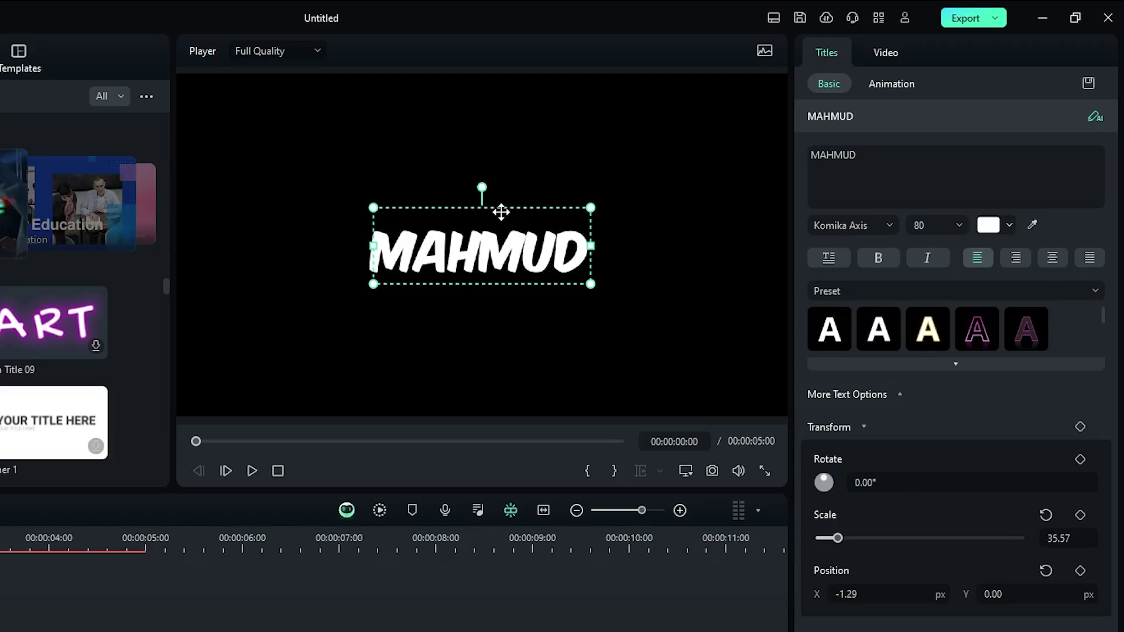
{"action": "left_click", "coordinate": [886, 51]}
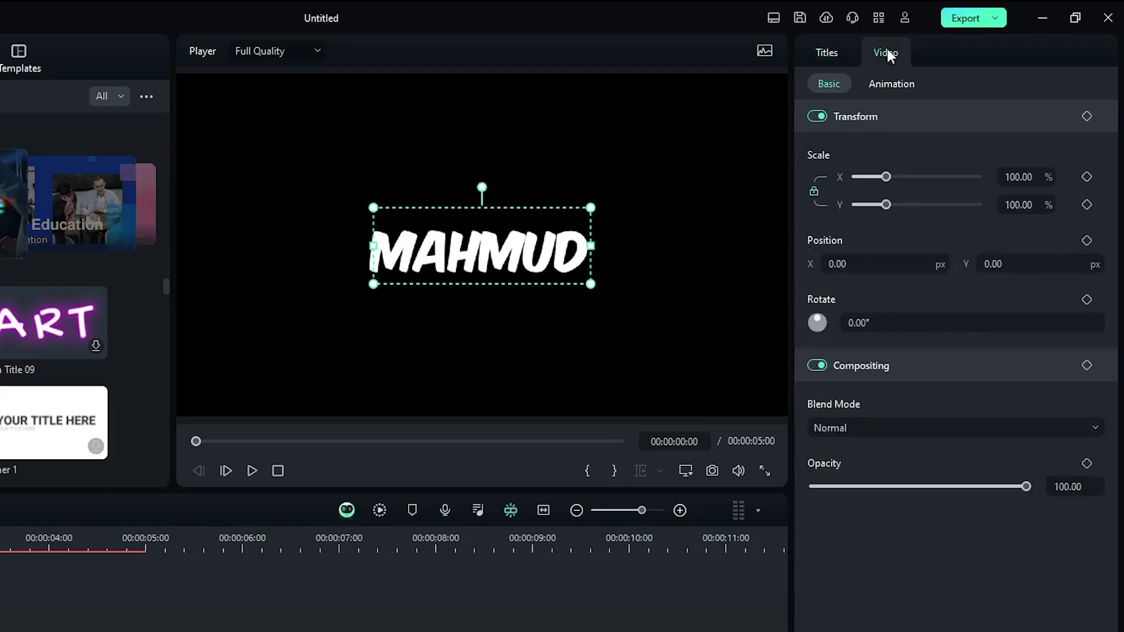
Step: Widen the properties area, open the keyframe panel and add a Position keyframe at 00:00:01:00
{"action": "left_click_drag", "start_coordinate": [791, 293], "coordinate": [583, 298]}
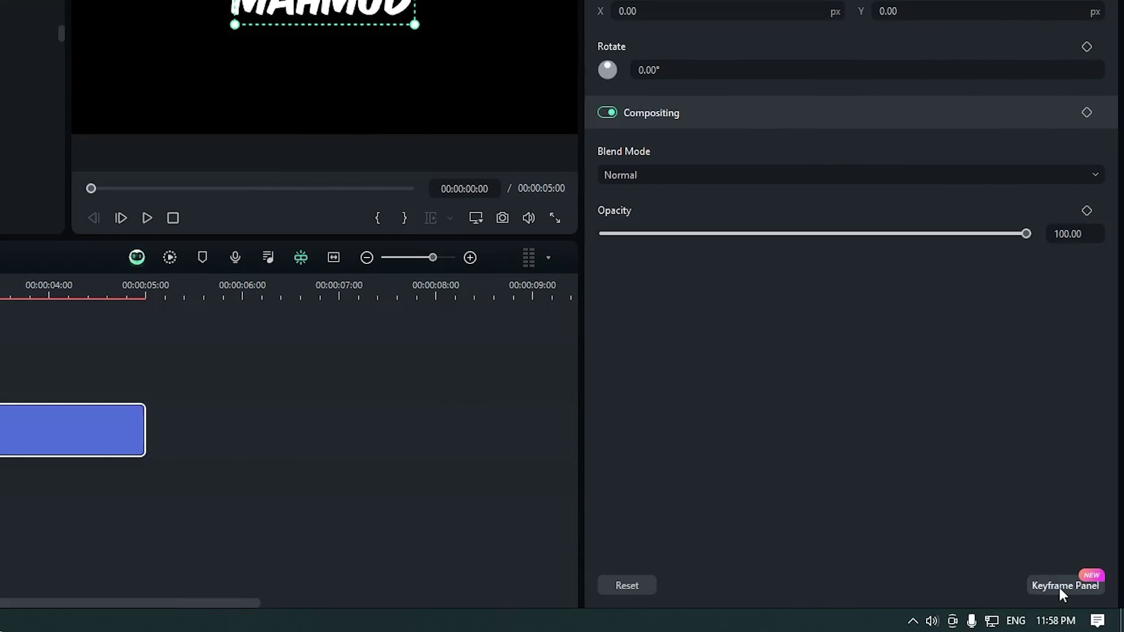
{"action": "left_click", "coordinate": [1060, 584]}
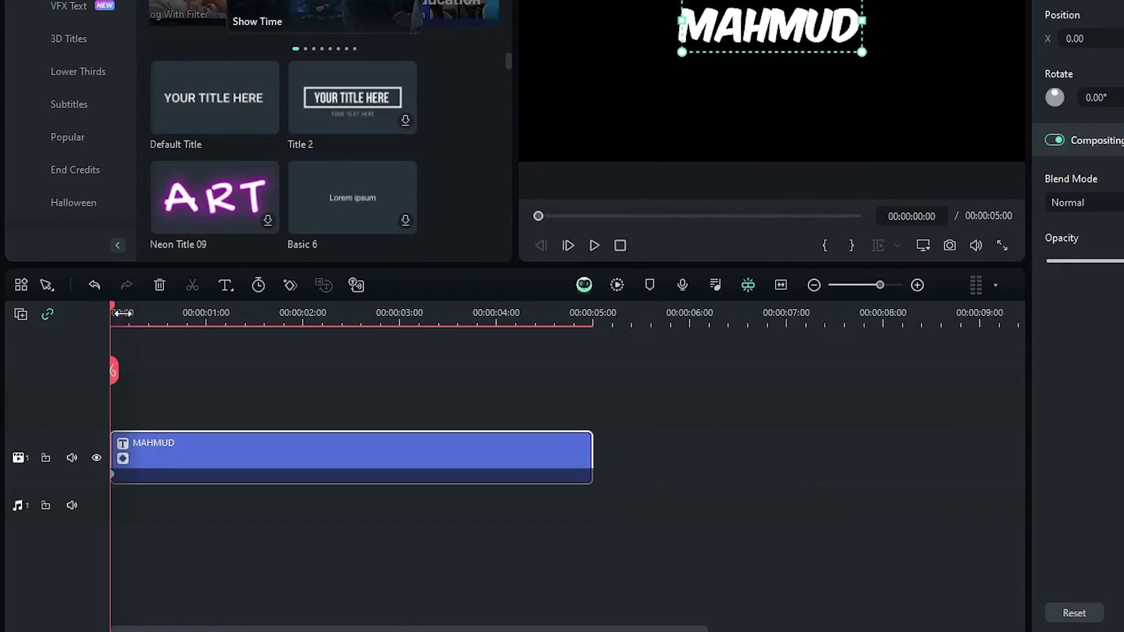
{"action": "left_click_drag", "start_coordinate": [115, 307], "coordinate": [208, 307]}
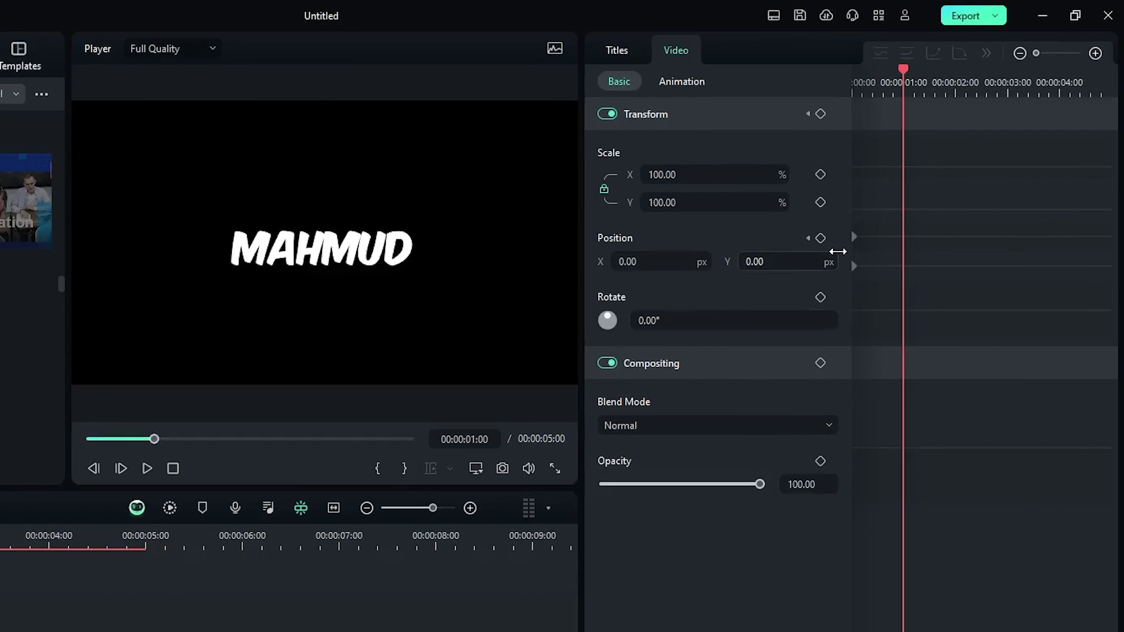
{"action": "left_click", "coordinate": [820, 239]}
Step: At the clip start, move the title off-screen left to Position X -1459 and preview the slide
{"action": "left_click", "coordinate": [809, 239]}
{"action": "left_click_drag", "start_coordinate": [641, 266], "coordinate": [592, 267]}
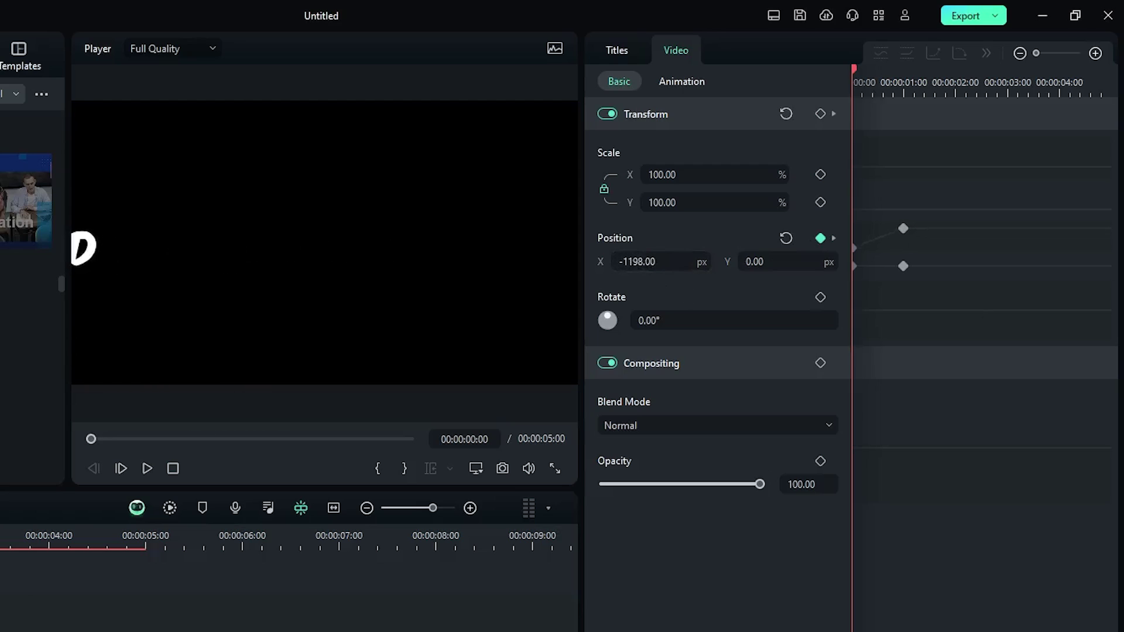
{"action": "left_click_drag", "start_coordinate": [448, 182], "coordinate": [375, 183]}
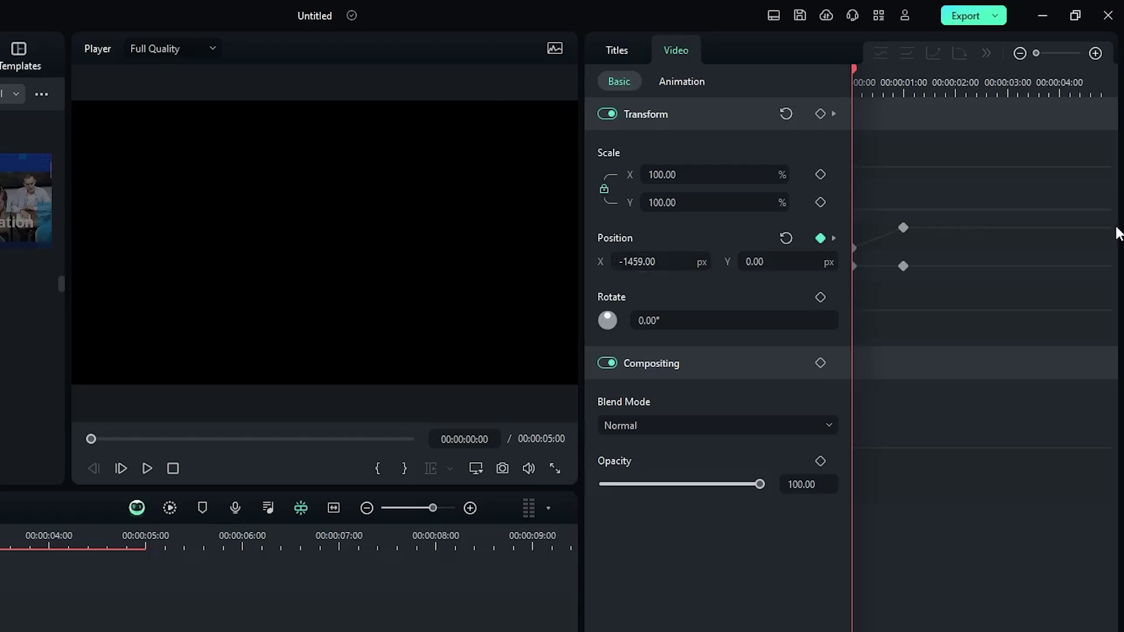
{"action": "key", "text": "space"}
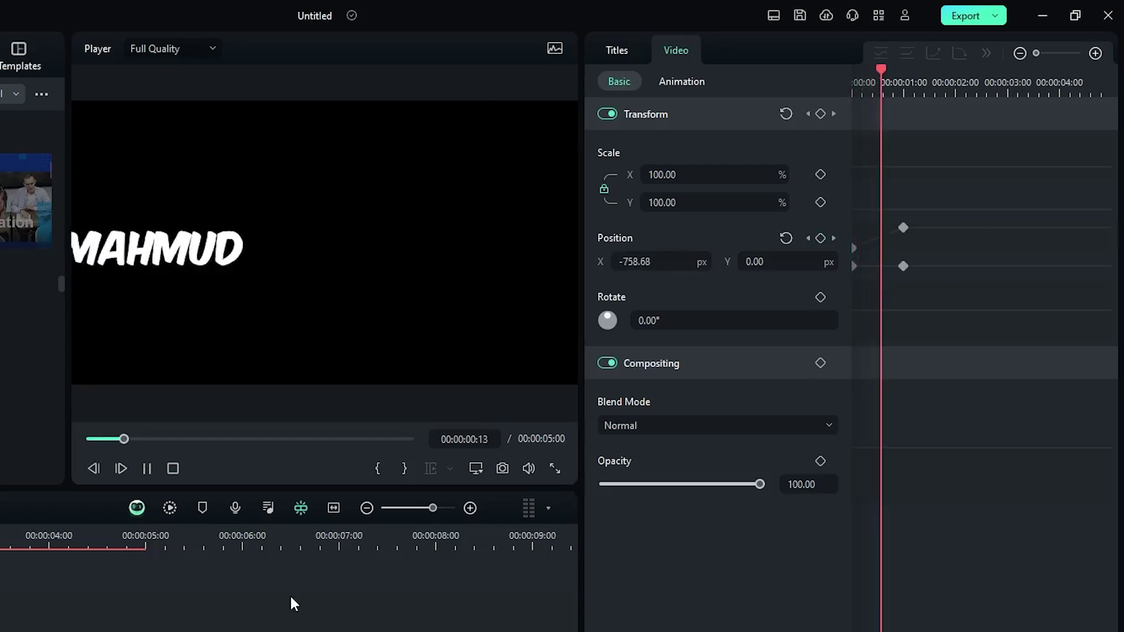
{"action": "key", "text": "space"}
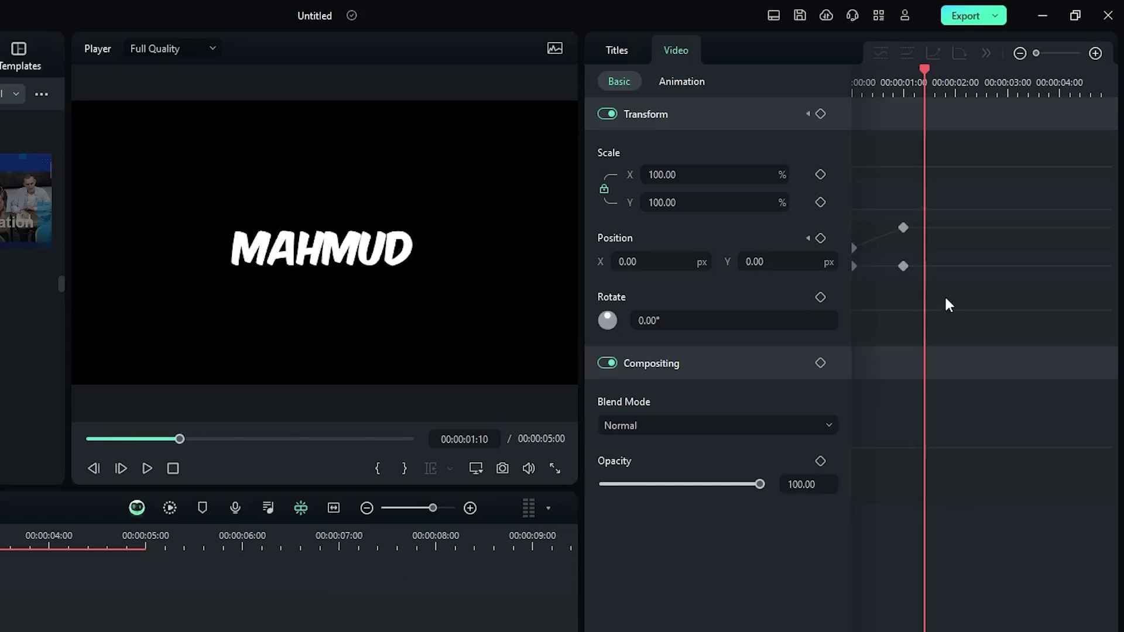
Step: Apply Ease Out to the Position keyframes and replay the eased slide-in
{"action": "left_click_drag", "start_coordinate": [924, 293], "coordinate": [832, 218]}
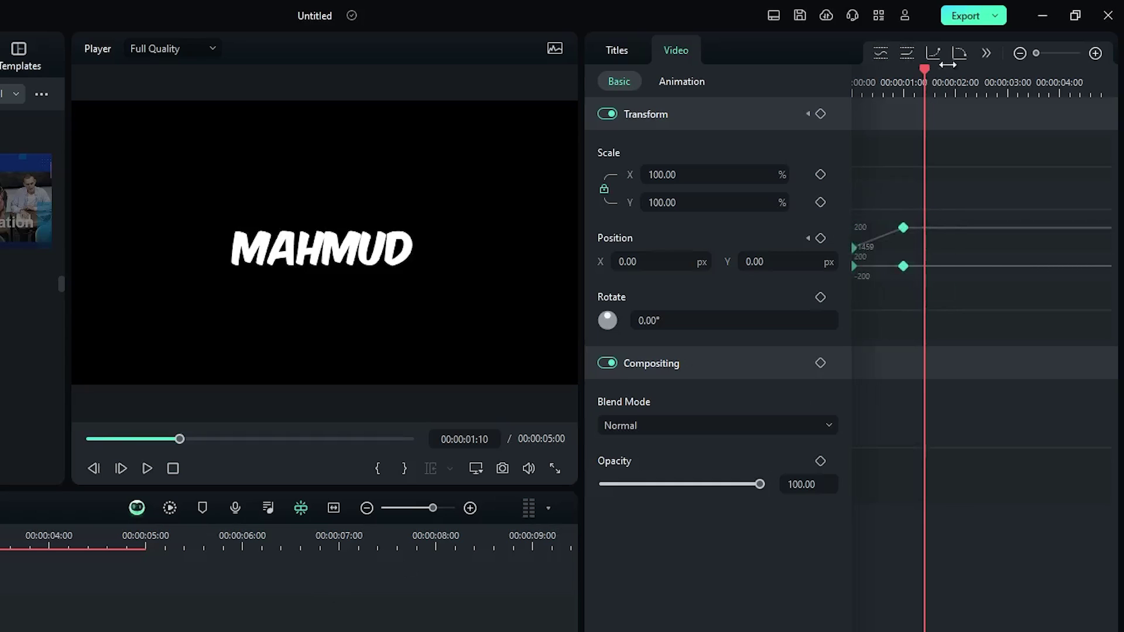
{"action": "left_click", "coordinate": [965, 50]}
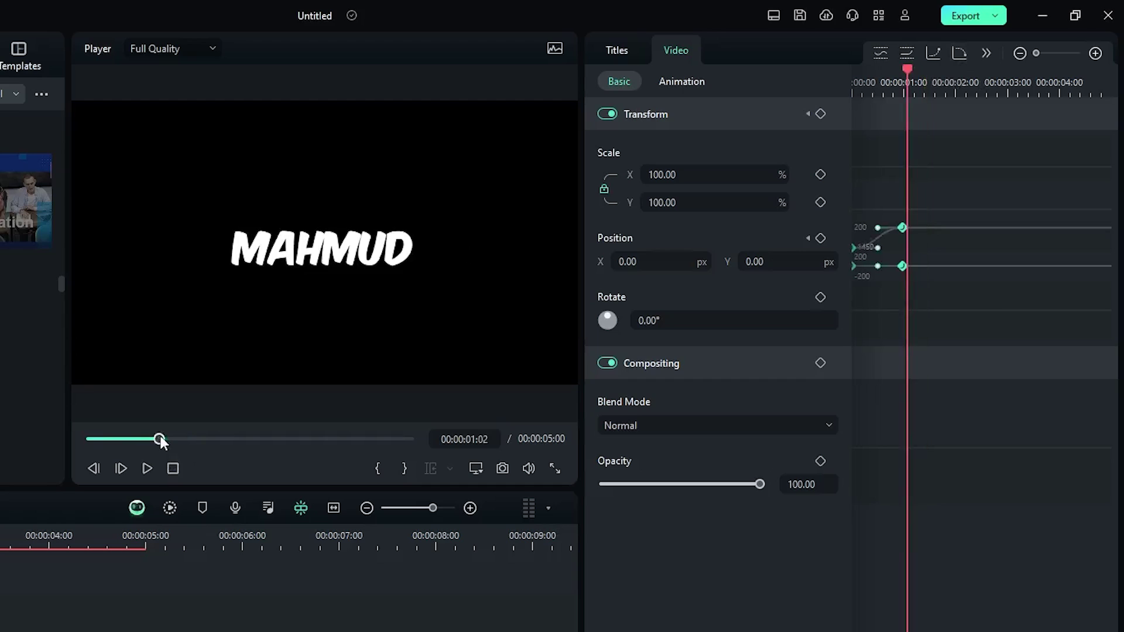
{"action": "left_click", "coordinate": [173, 469]}
{"action": "key", "text": "space"}
{"action": "left_click", "coordinate": [147, 467]}
{"action": "left_click", "coordinate": [82, 440]}
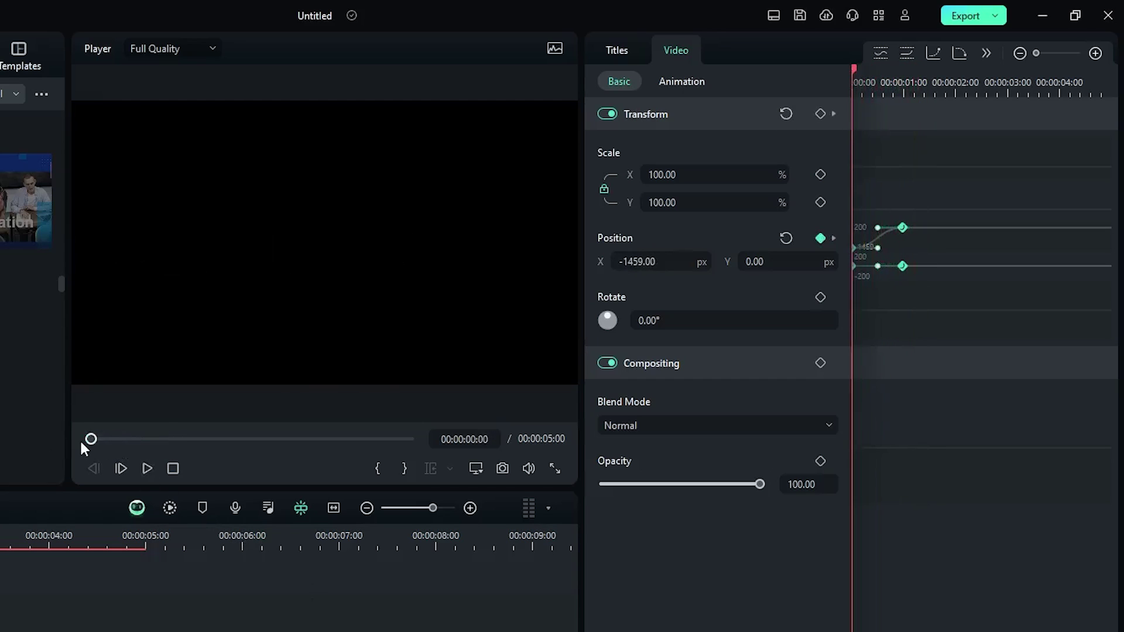
{"action": "key", "text": "space"}
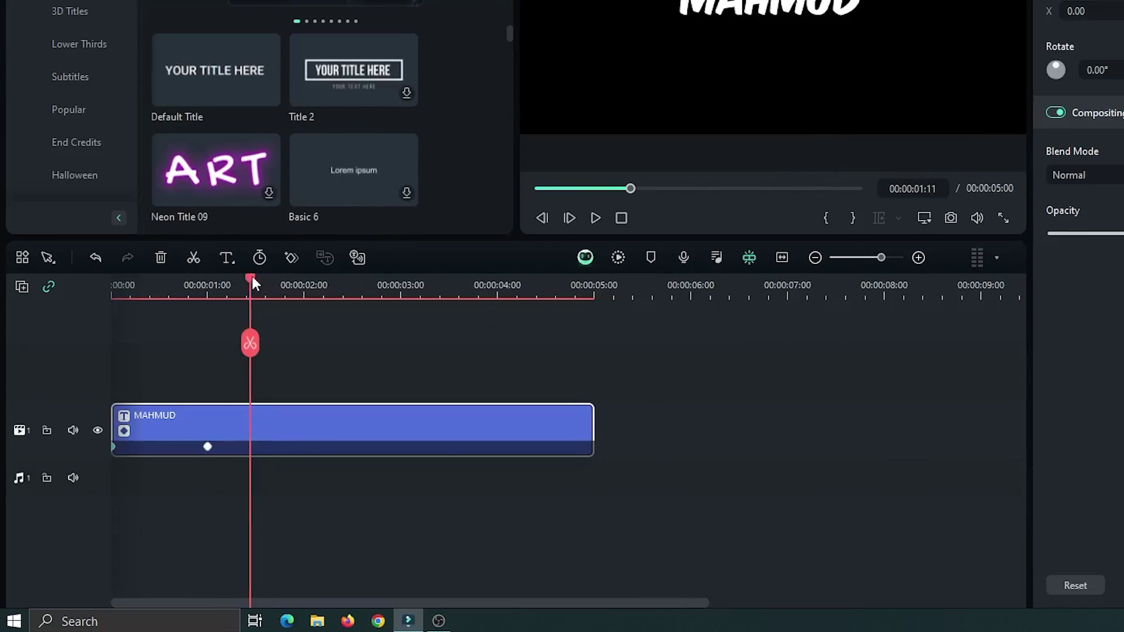
{"action": "left_click_drag", "start_coordinate": [251, 276], "coordinate": [305, 289]}
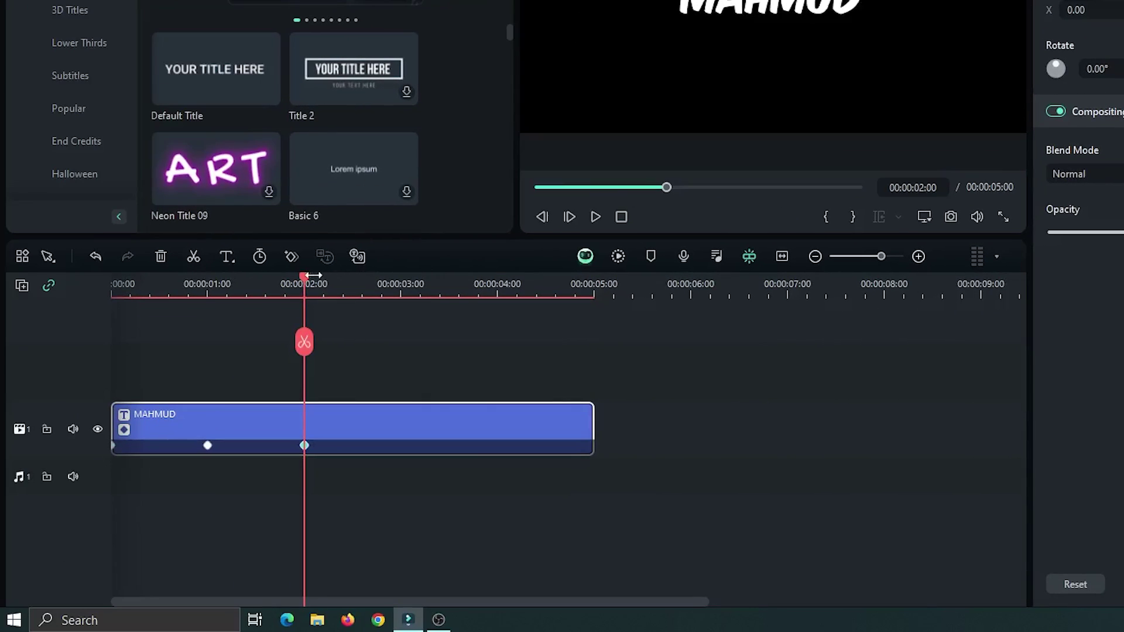
Step: Slide the title off-screen right to X 1416 at three seconds, ease in the 2 s keyframes, and render a preview
{"action": "left_click_drag", "start_coordinate": [313, 276], "coordinate": [401, 275]}
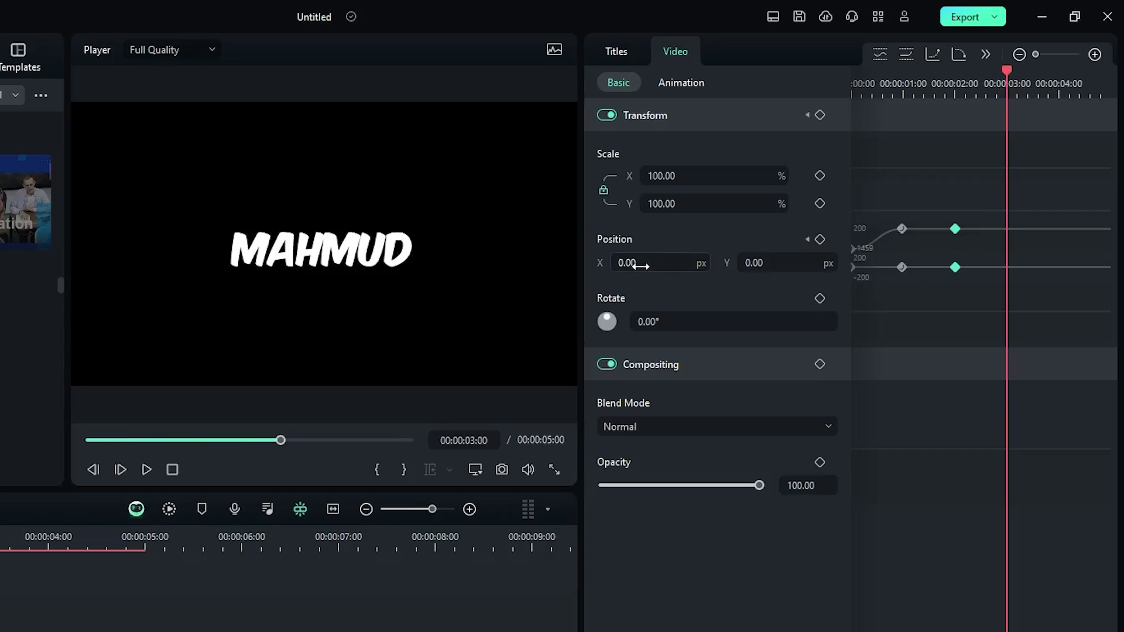
{"action": "left_click_drag", "start_coordinate": [626, 263], "coordinate": [697, 263]}
{"action": "left_click_drag", "start_coordinate": [938, 198], "coordinate": [1053, 285]}
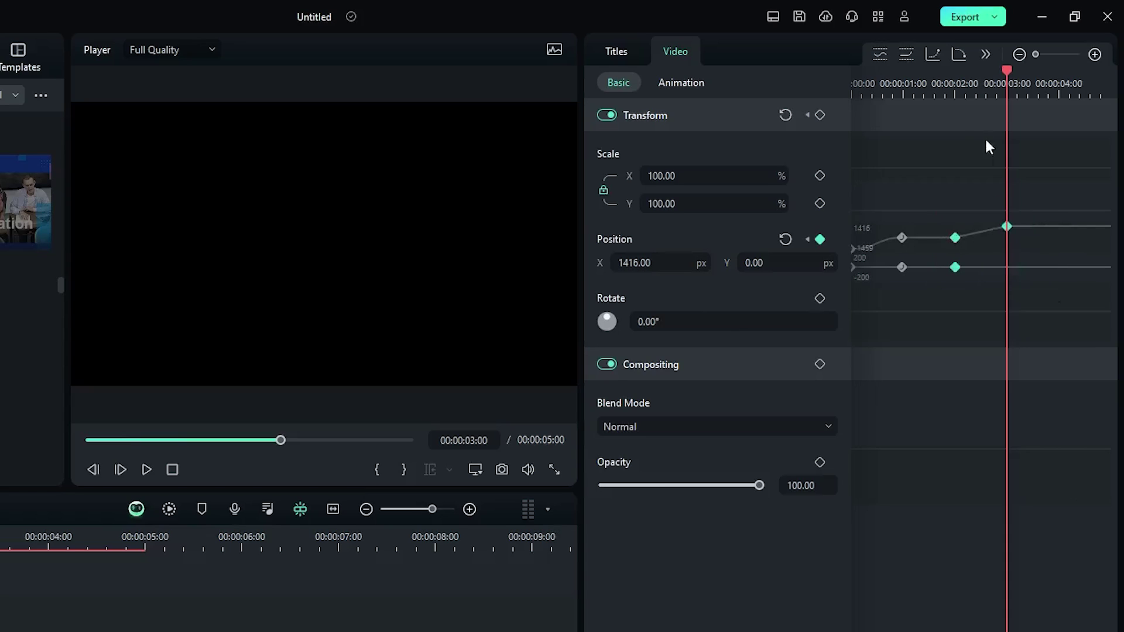
{"action": "left_click", "coordinate": [937, 58]}
{"action": "left_click_drag", "start_coordinate": [1012, 69], "coordinate": [853, 71]}
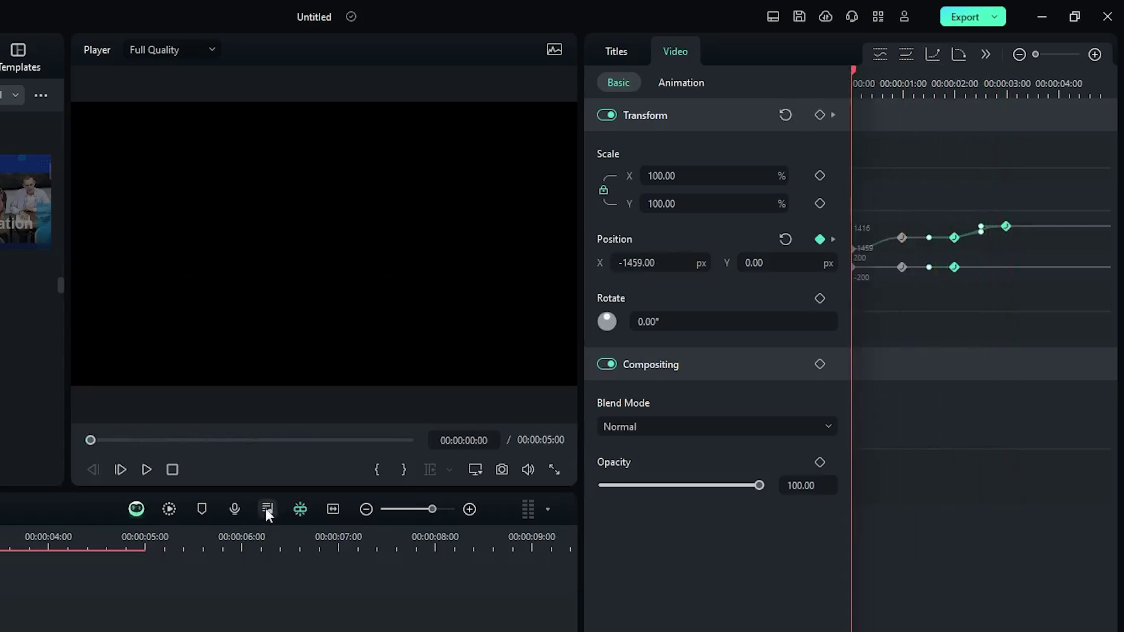
{"action": "left_click", "coordinate": [175, 508]}
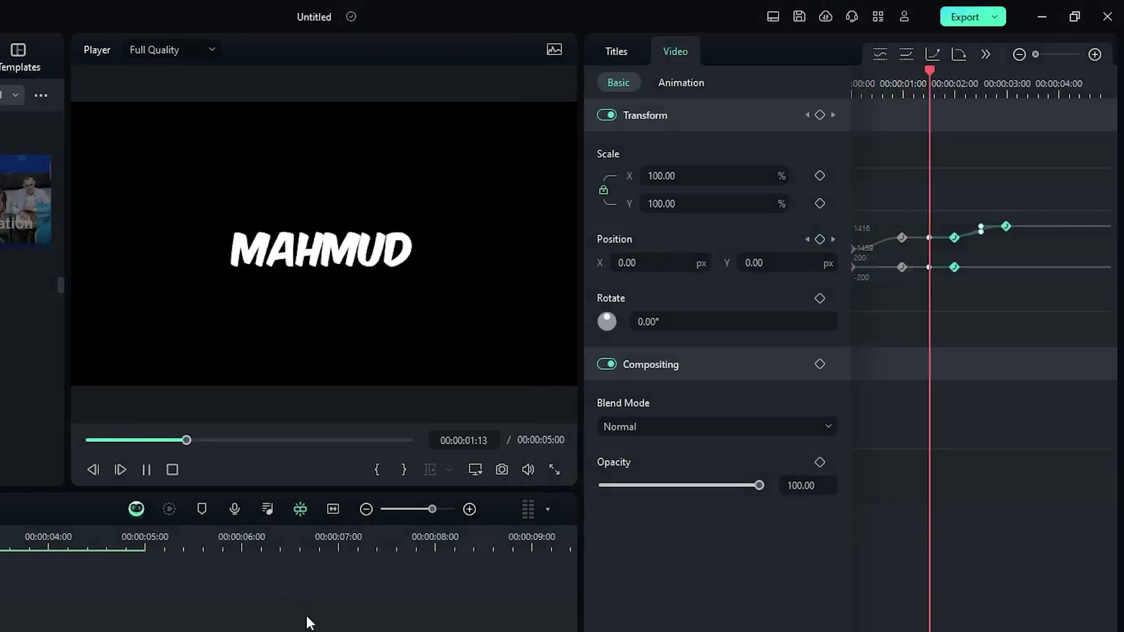
{"action": "left_click", "coordinate": [149, 440]}
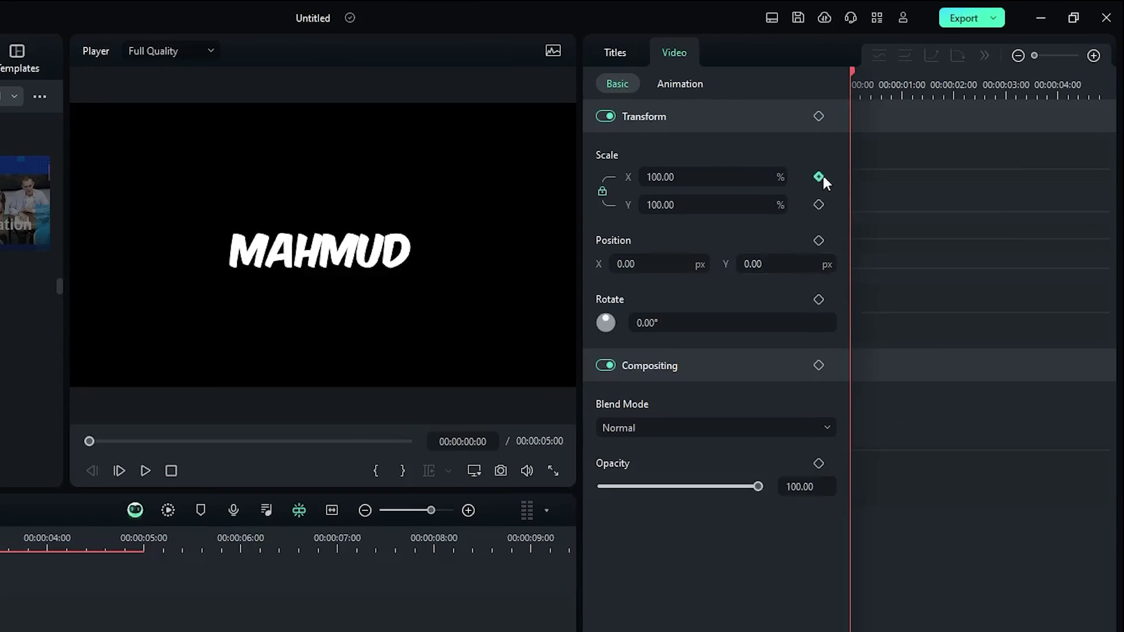
Step: Add Scale keyframes at 0, 00:00:00:15 and about one second, with 120% scale at 00:00:00:15
{"action": "left_click", "coordinate": [908, 126]}
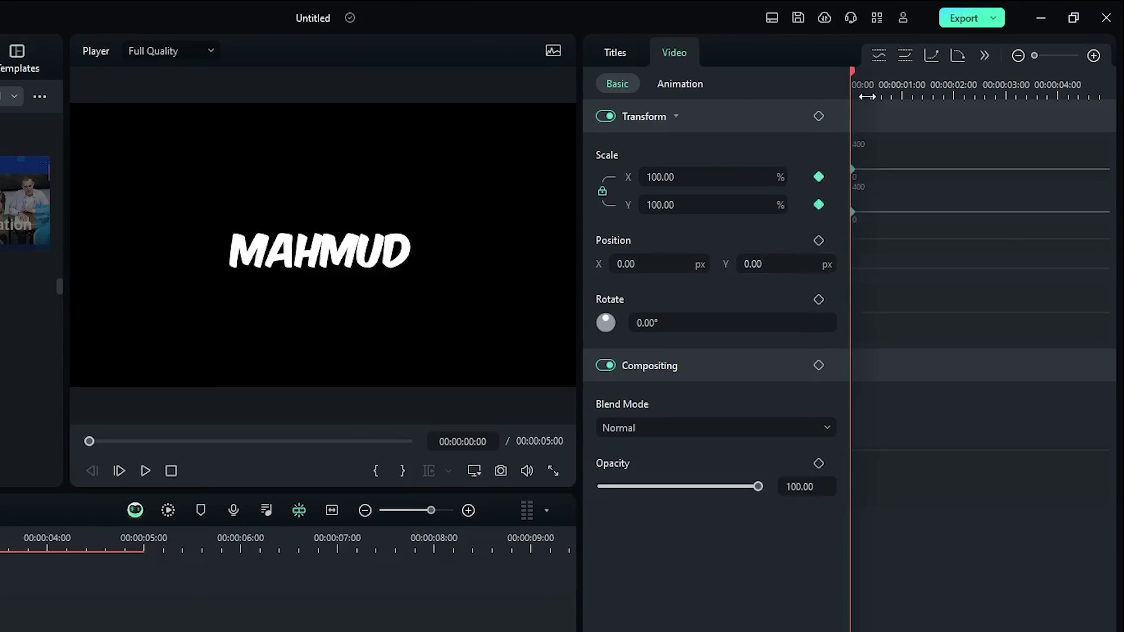
{"action": "left_click_drag", "start_coordinate": [852, 67], "coordinate": [881, 69]}
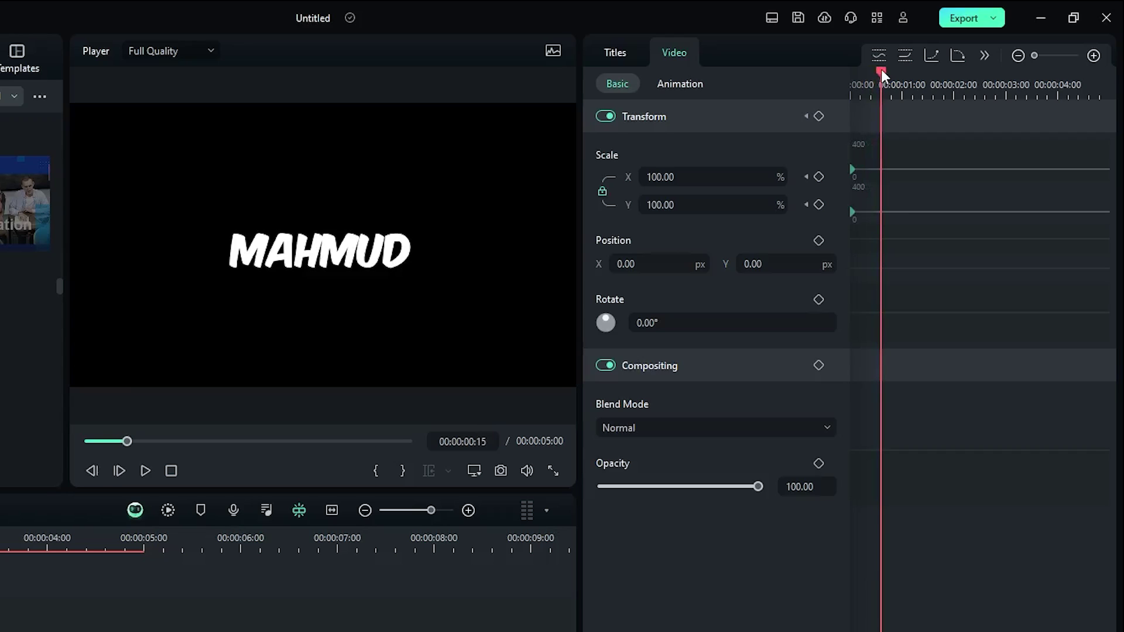
{"action": "left_click", "coordinate": [818, 178]}
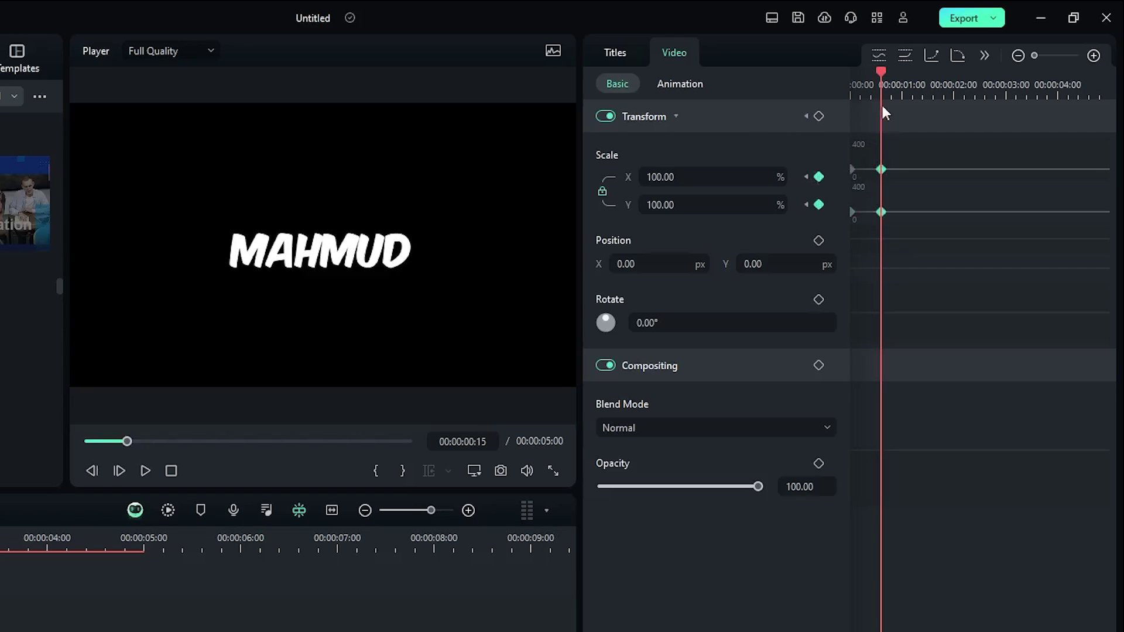
{"action": "left_click_drag", "start_coordinate": [881, 73], "coordinate": [914, 72]}
{"action": "left_click", "coordinate": [820, 177]}
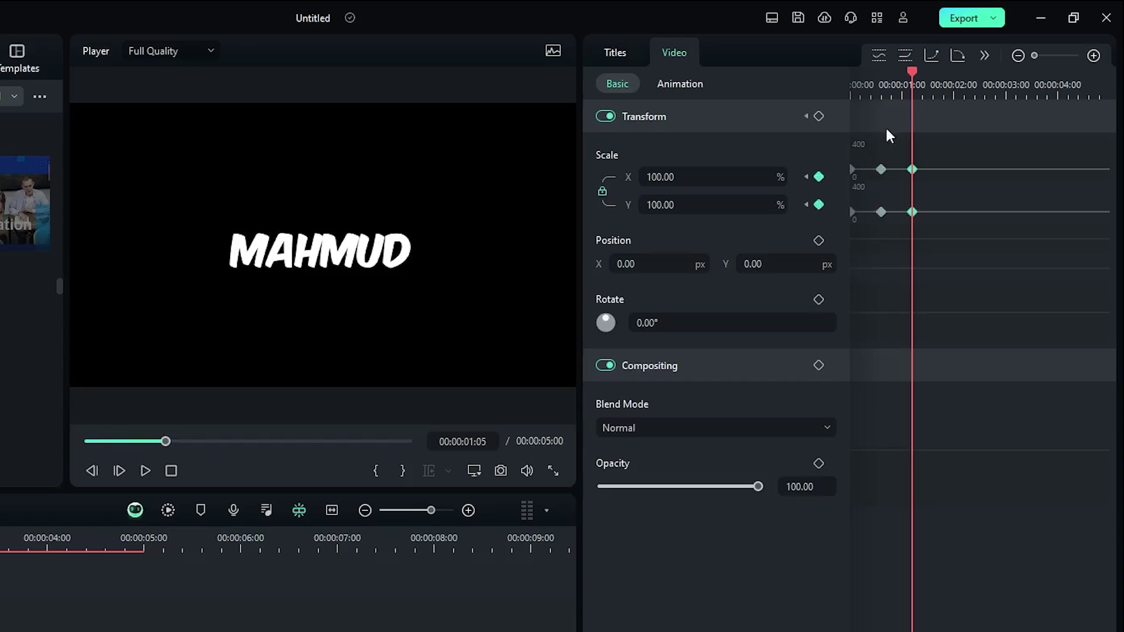
{"action": "left_click", "coordinate": [806, 176]}
{"action": "left_click", "coordinate": [667, 205]}
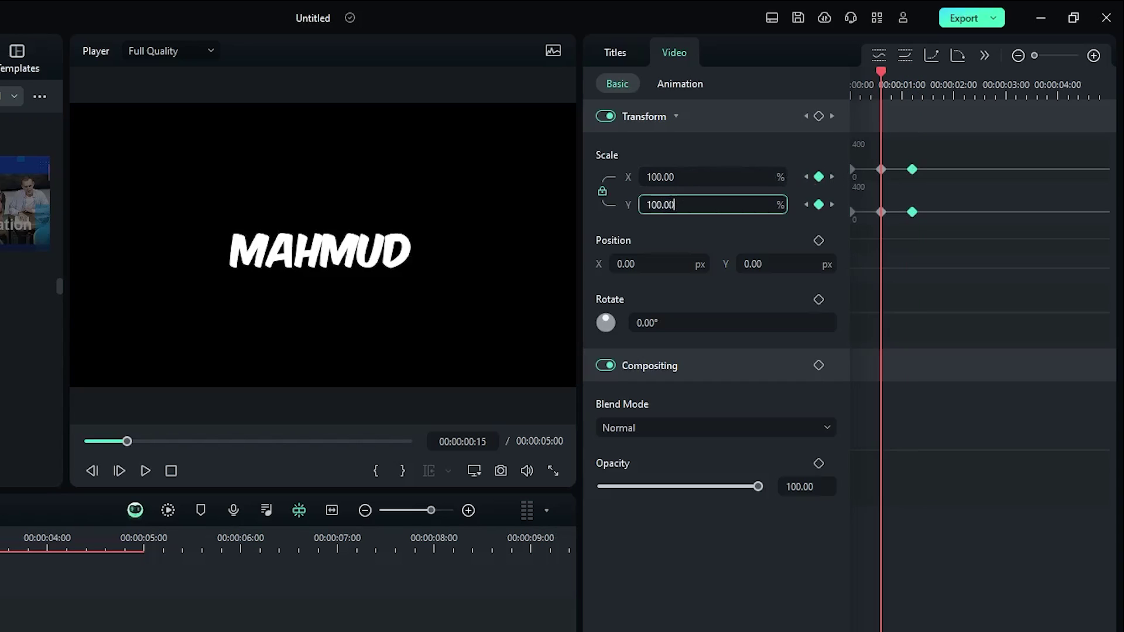
{"action": "type", "text": "120"}
{"action": "key", "text": "Return"}
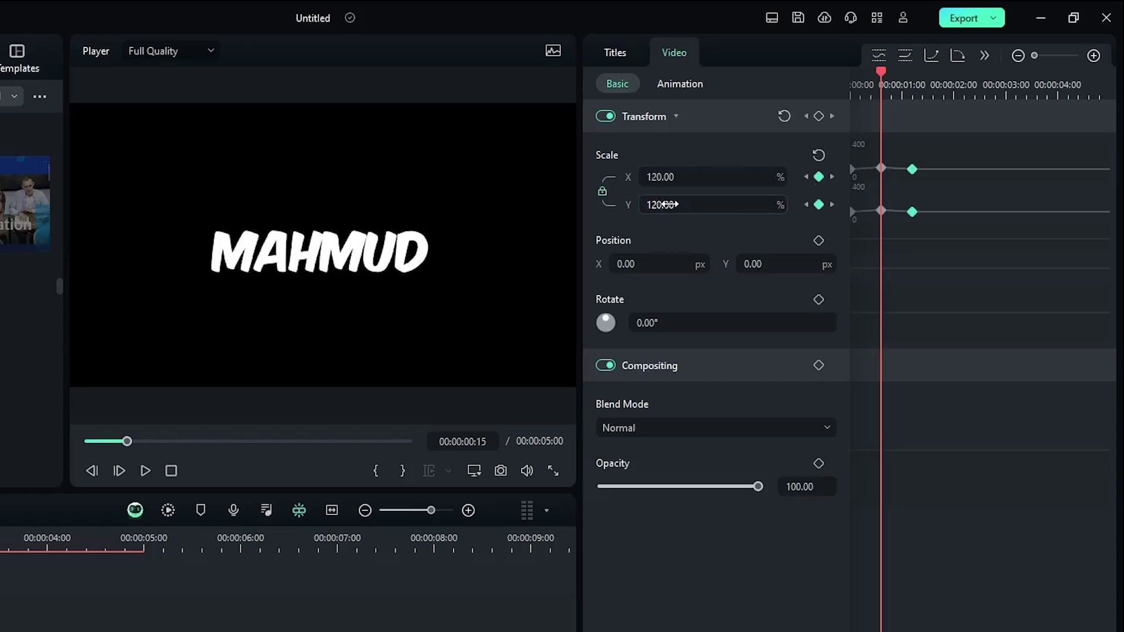
{"action": "left_click_drag", "start_coordinate": [962, 236], "coordinate": [827, 164]}
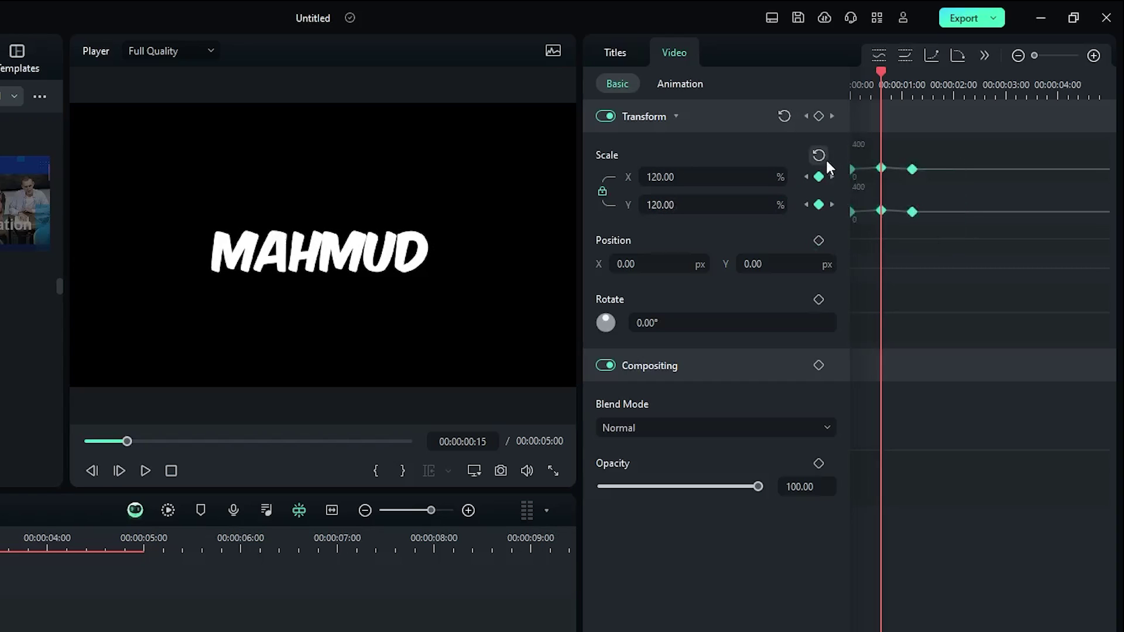
Step: Apply Continuous Curve to the Scale keyframes and play back the scale pop
{"action": "left_click", "coordinate": [878, 57]}
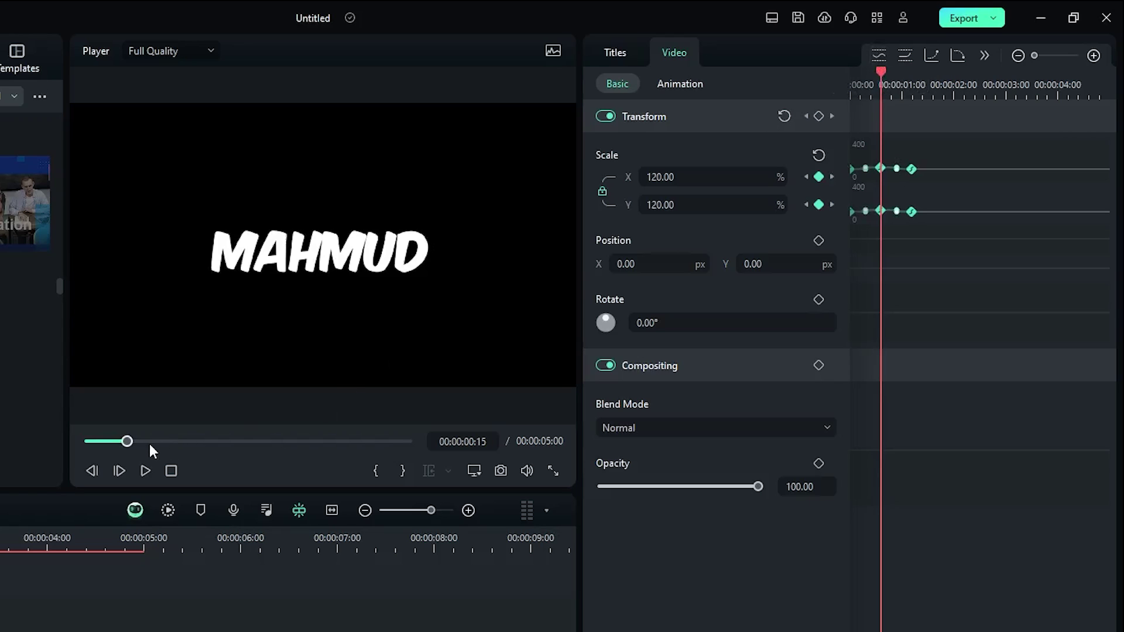
{"action": "left_click_drag", "start_coordinate": [135, 443], "coordinate": [75, 441]}
{"action": "key", "text": "space"}
{"action": "left_click_drag", "start_coordinate": [177, 442], "coordinate": [88, 443]}
{"action": "key", "text": "space"}
{"action": "key", "text": "space"}
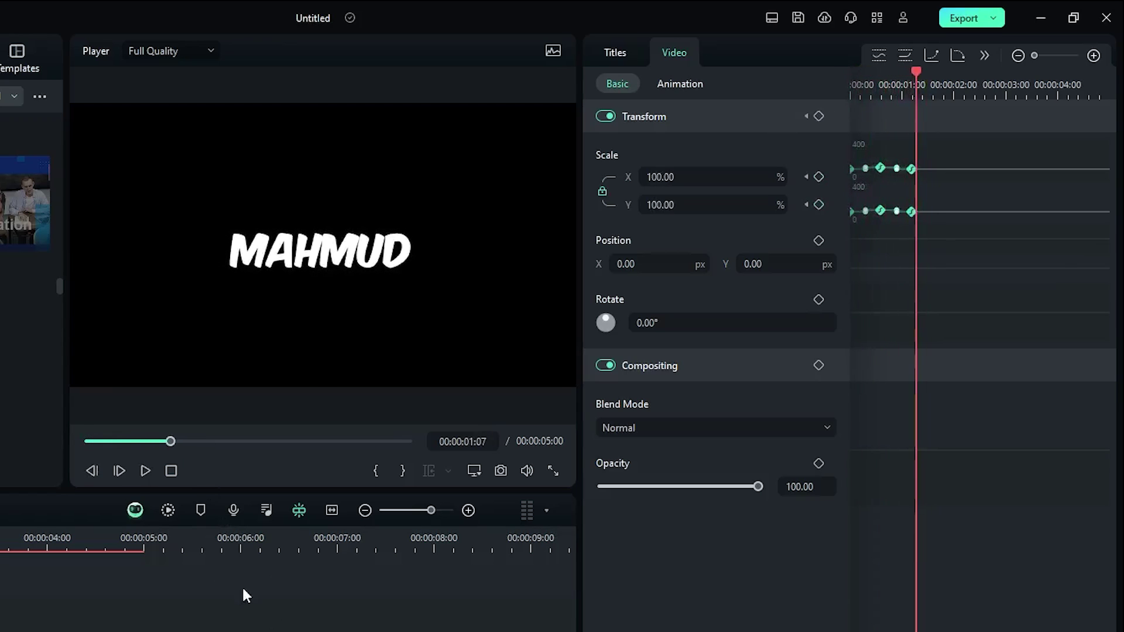
{"action": "left_click_drag", "start_coordinate": [170, 441], "coordinate": [78, 432]}
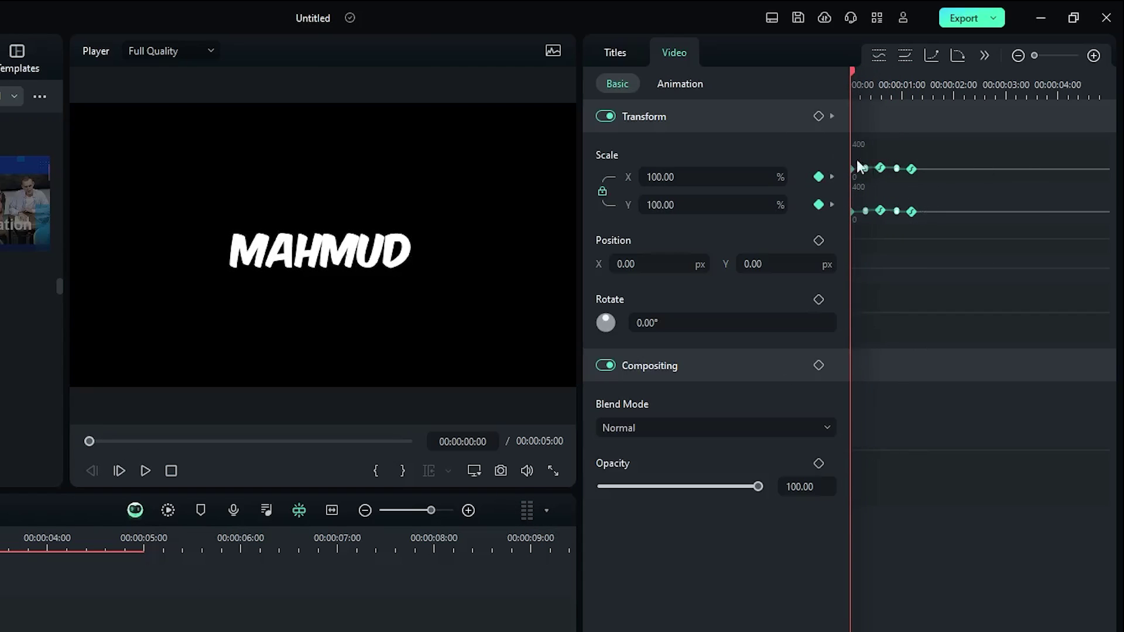
Step: Set the starting Scale to 0%, render the preview and play the animation
{"action": "left_click", "coordinate": [680, 201]}
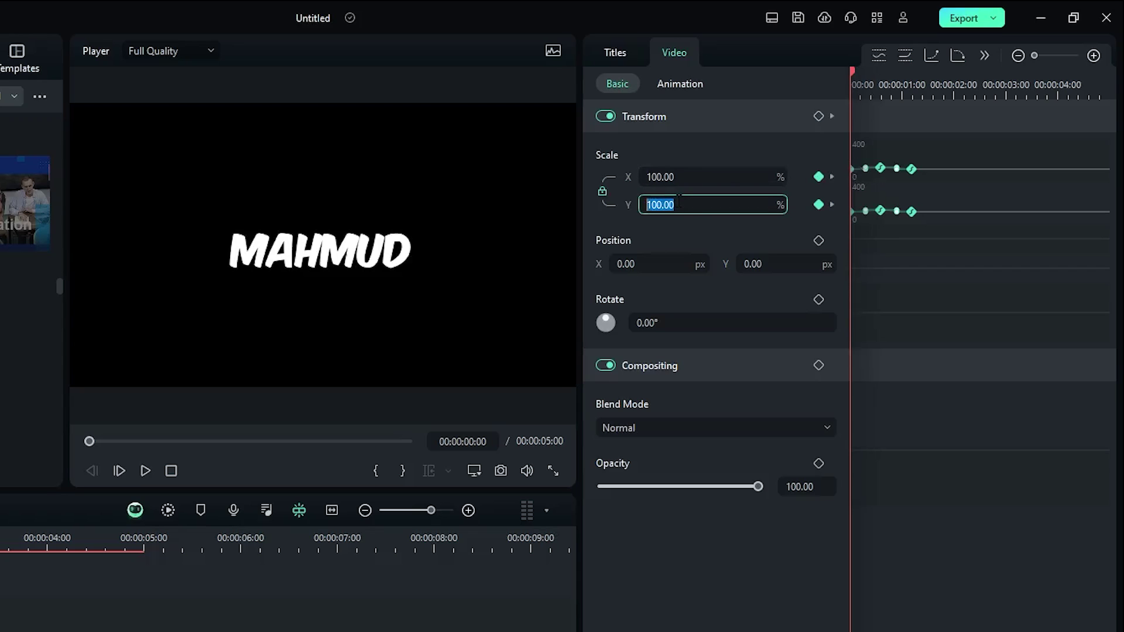
{"action": "type", "text": "0"}
{"action": "key", "text": "Return"}
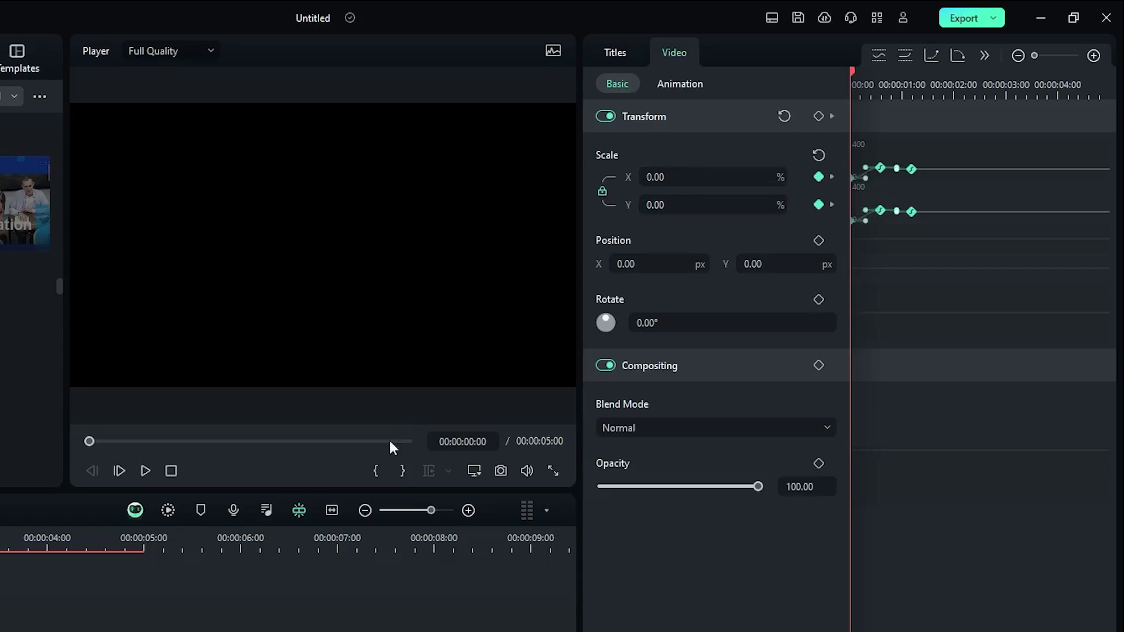
{"action": "left_click", "coordinate": [169, 510]}
{"action": "left_click", "coordinate": [90, 439]}
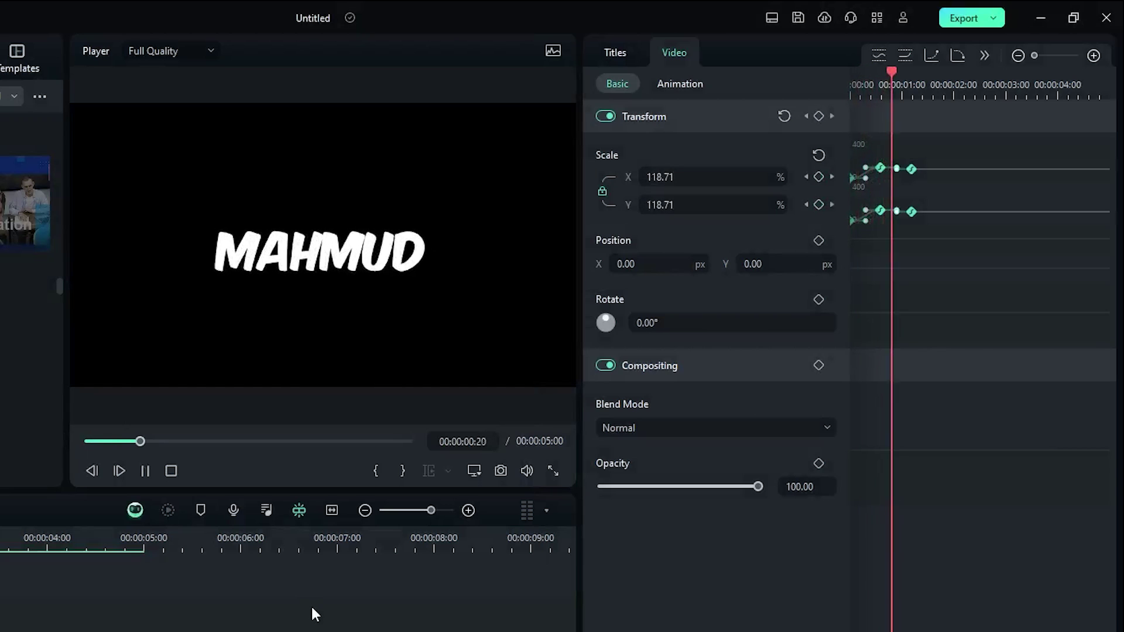
{"action": "left_click", "coordinate": [123, 441]}
{"action": "left_click", "coordinate": [171, 471]}
{"action": "key", "text": "space"}
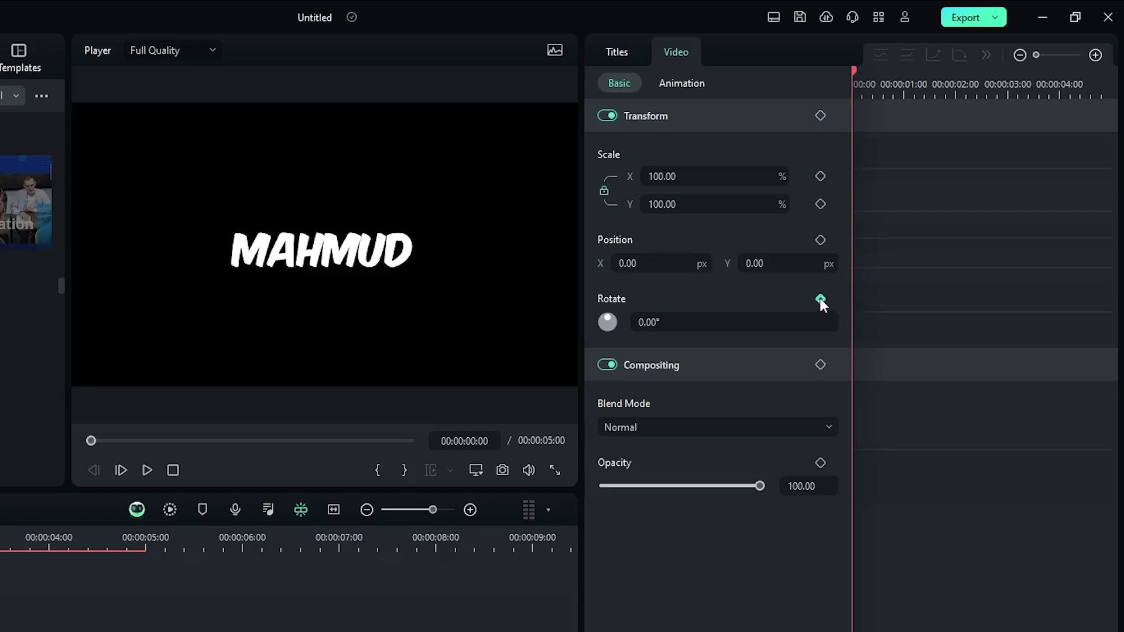
Step: Add Rotate keyframes of 0° at the start and 360° at one second
{"action": "left_click", "coordinate": [821, 299]}
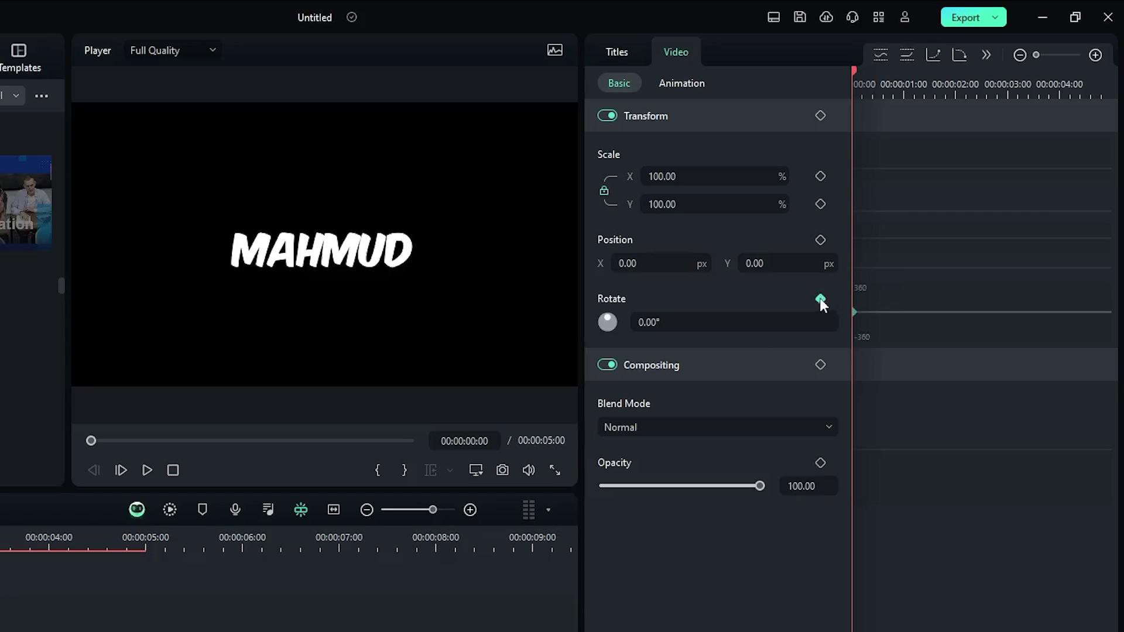
{"action": "key", "text": "space"}
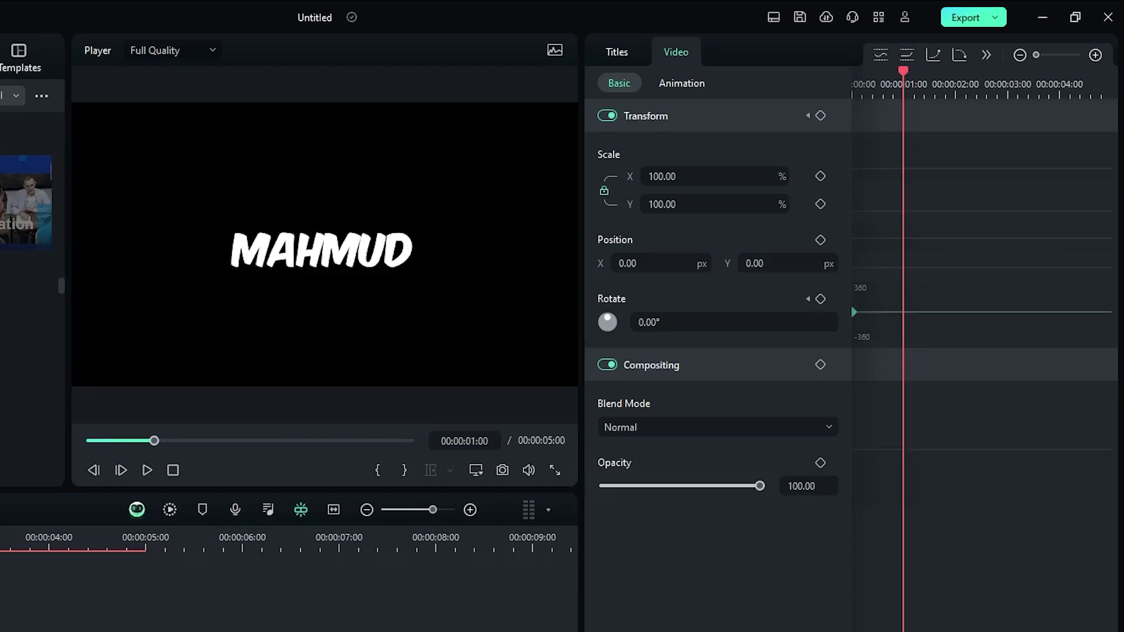
{"action": "left_click", "coordinate": [647, 324]}
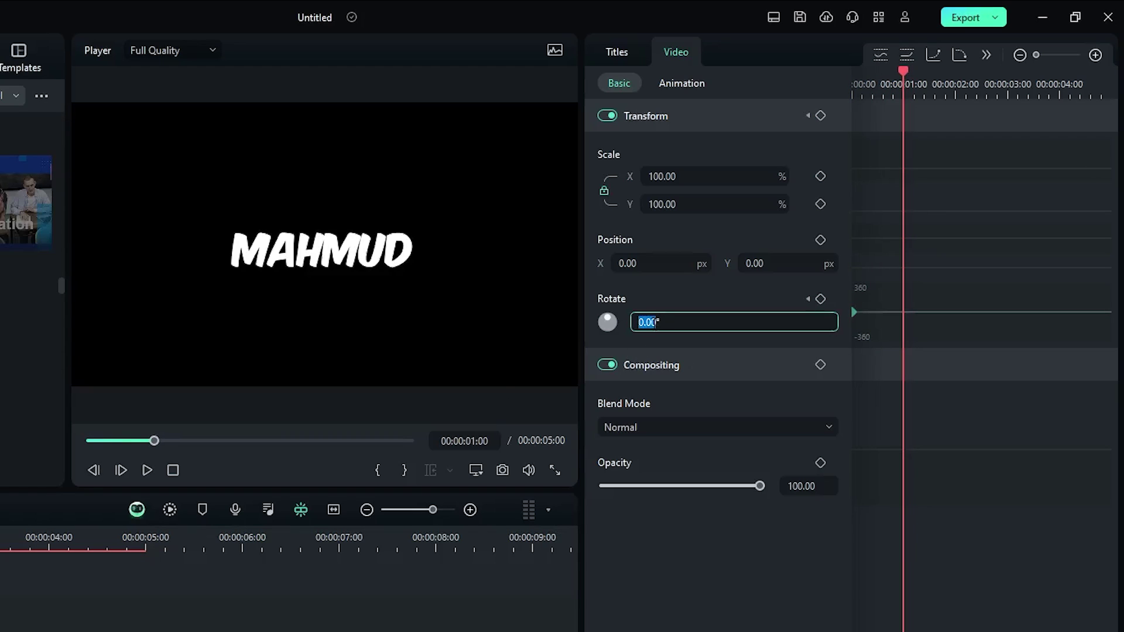
{"action": "type", "text": "360"}
{"action": "key", "text": "Return"}
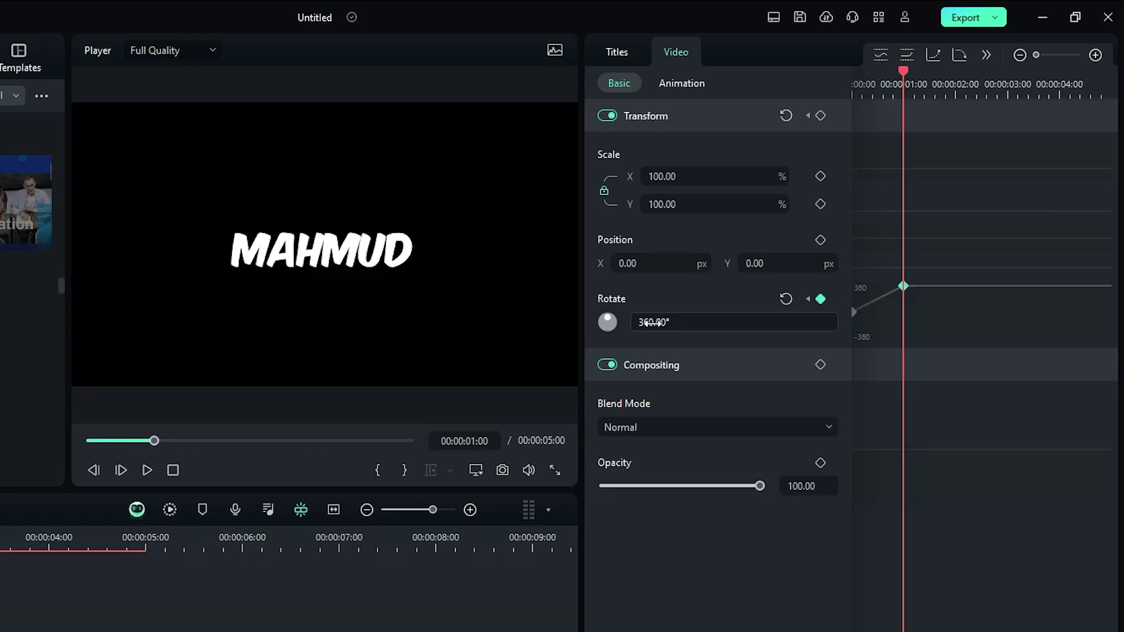
Step: Apply an ease curve to the rotation keyframes, render a preview and play the spin
{"action": "left_click_drag", "start_coordinate": [924, 250], "coordinate": [819, 348]}
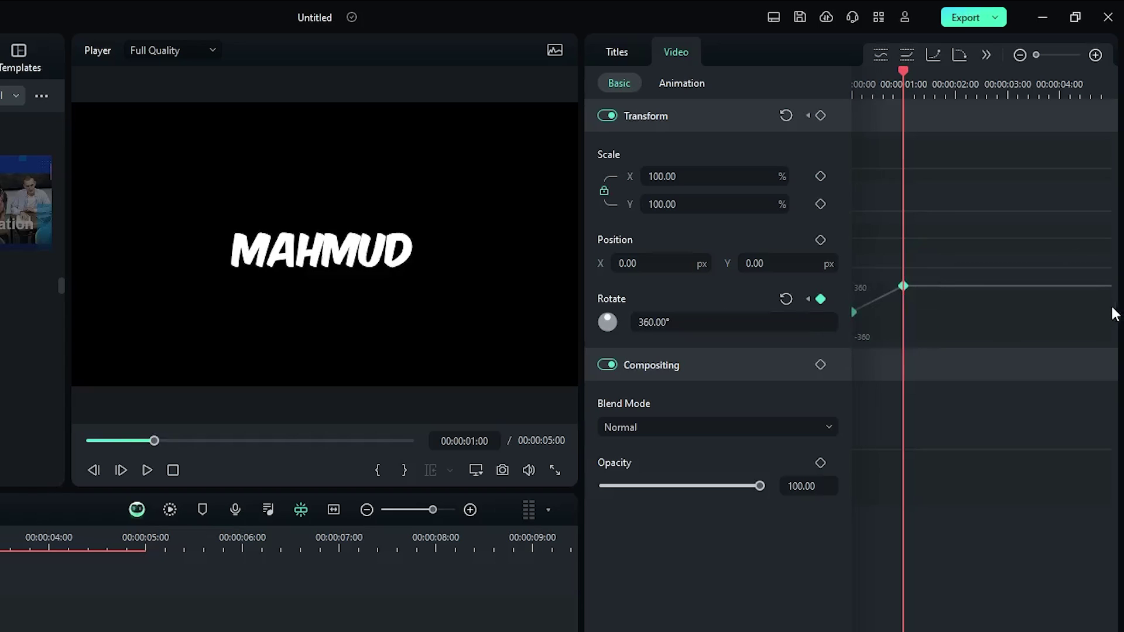
{"action": "left_click", "coordinate": [957, 55]}
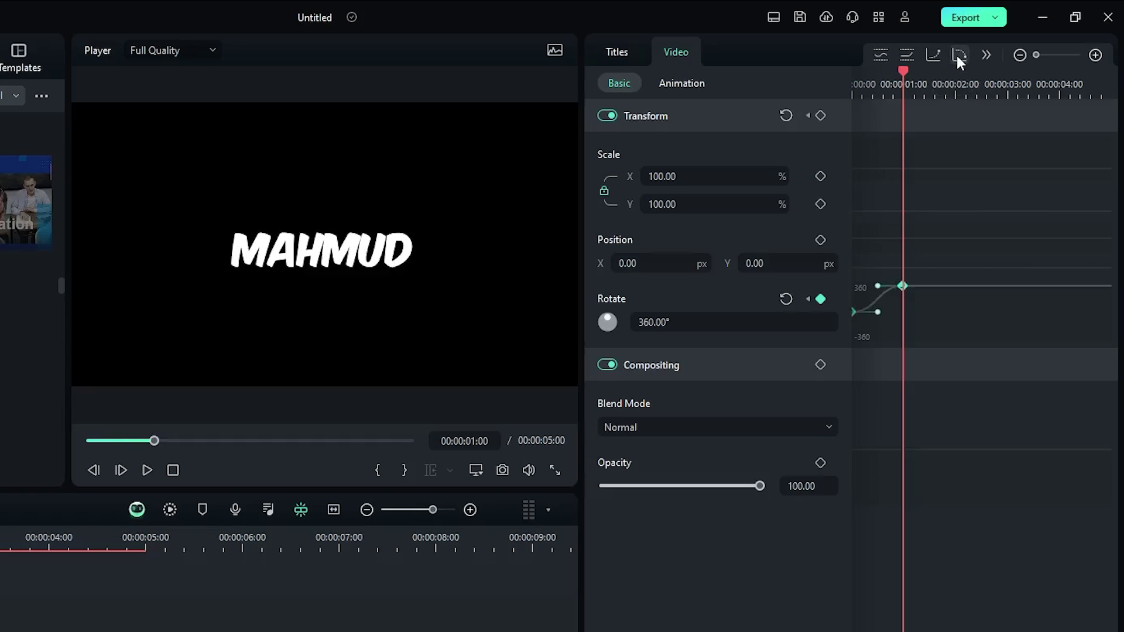
{"action": "left_click", "coordinate": [169, 509]}
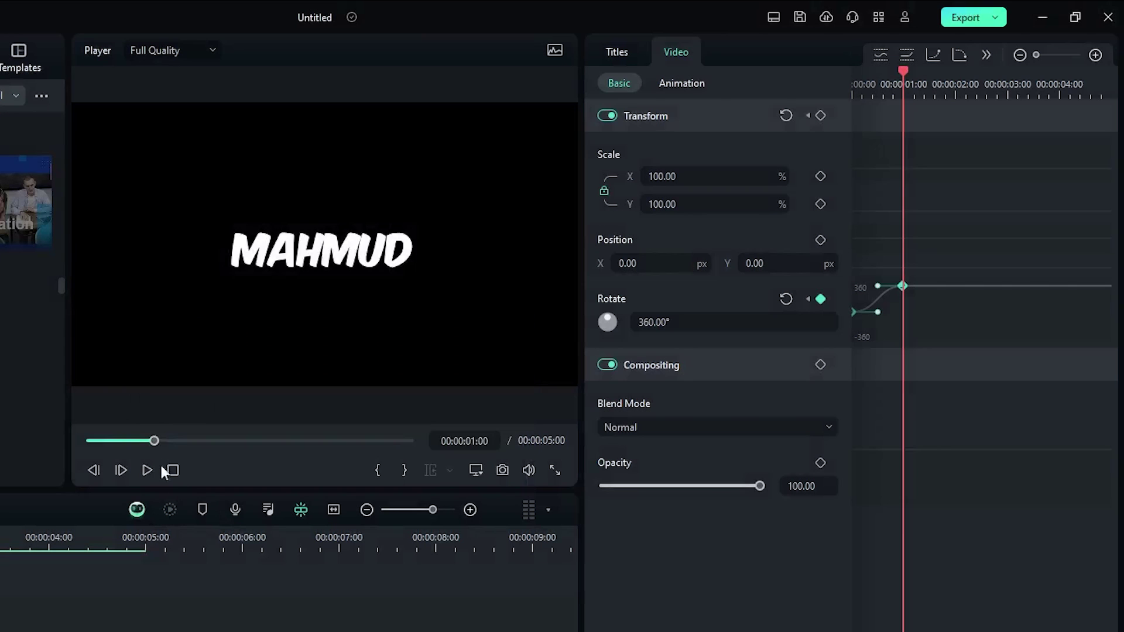
{"action": "left_click_drag", "start_coordinate": [154, 440], "coordinate": [69, 437]}
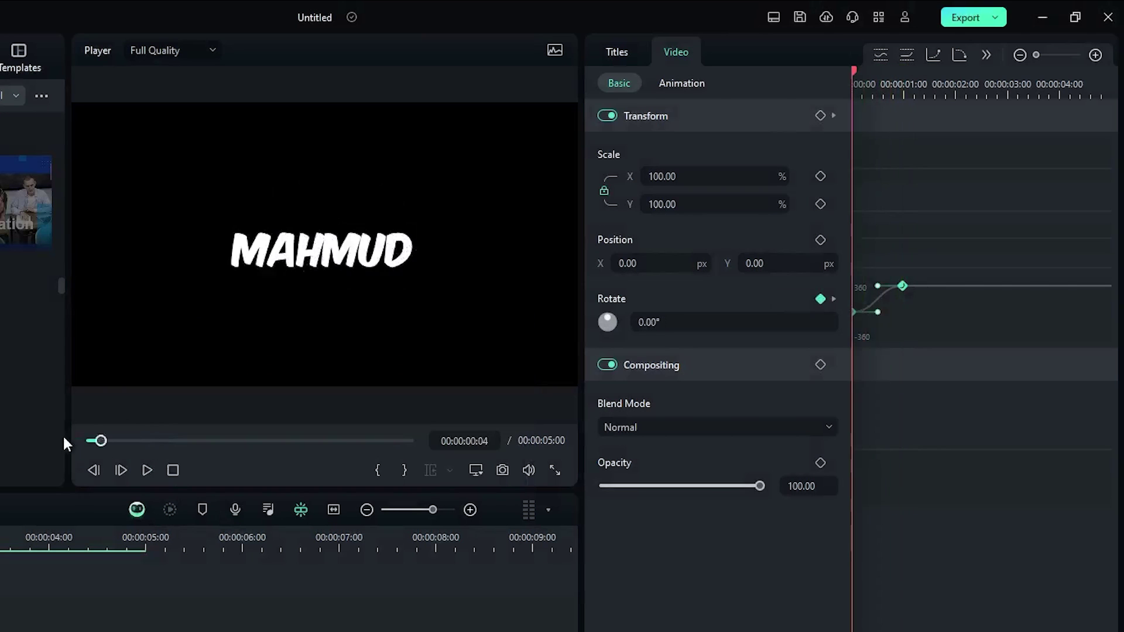
{"action": "key", "text": "space"}
{"action": "key", "text": "space"}
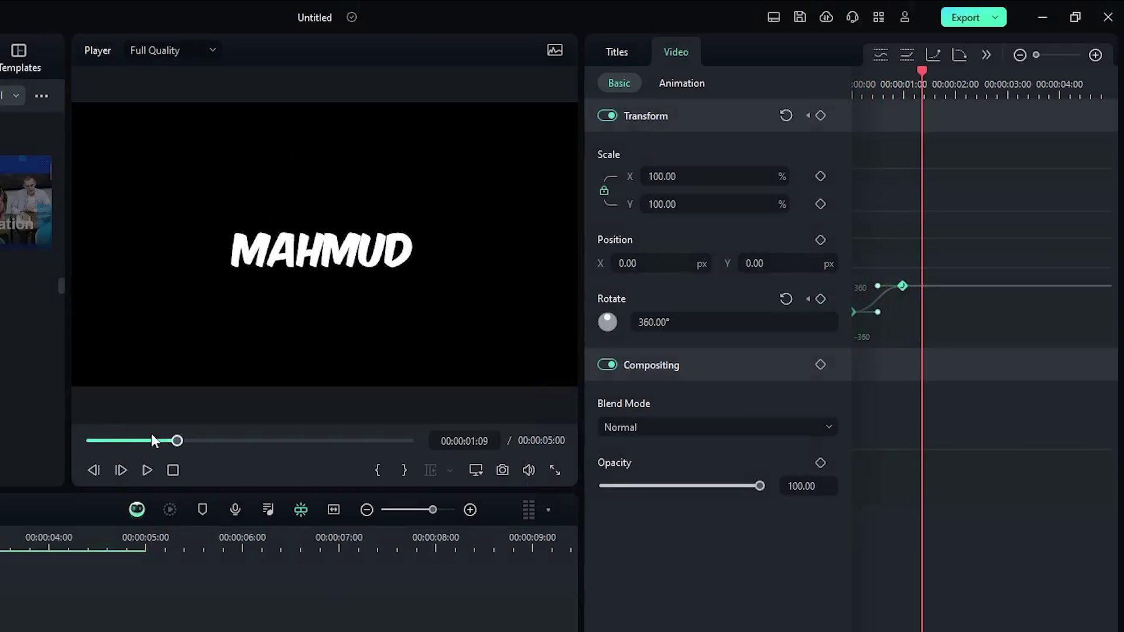
{"action": "left_click", "coordinate": [85, 441]}
{"action": "key", "text": "space"}
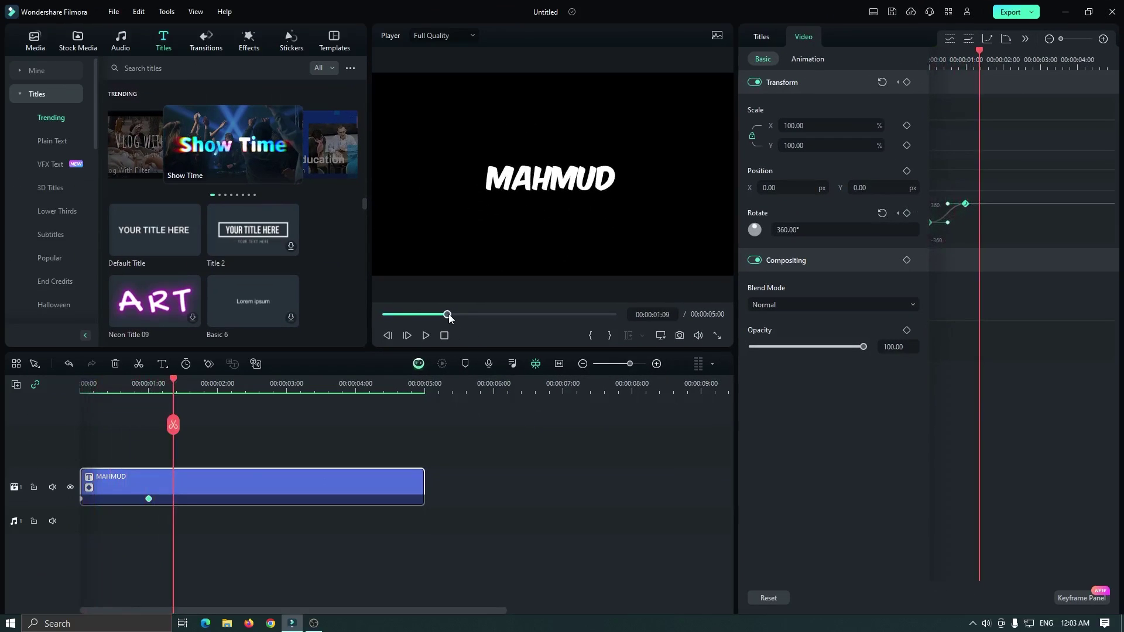
Step: Add Position and Rotate keyframes at the clip start and at one second
{"action": "left_click_drag", "start_coordinate": [449, 318], "coordinate": [384, 315]}
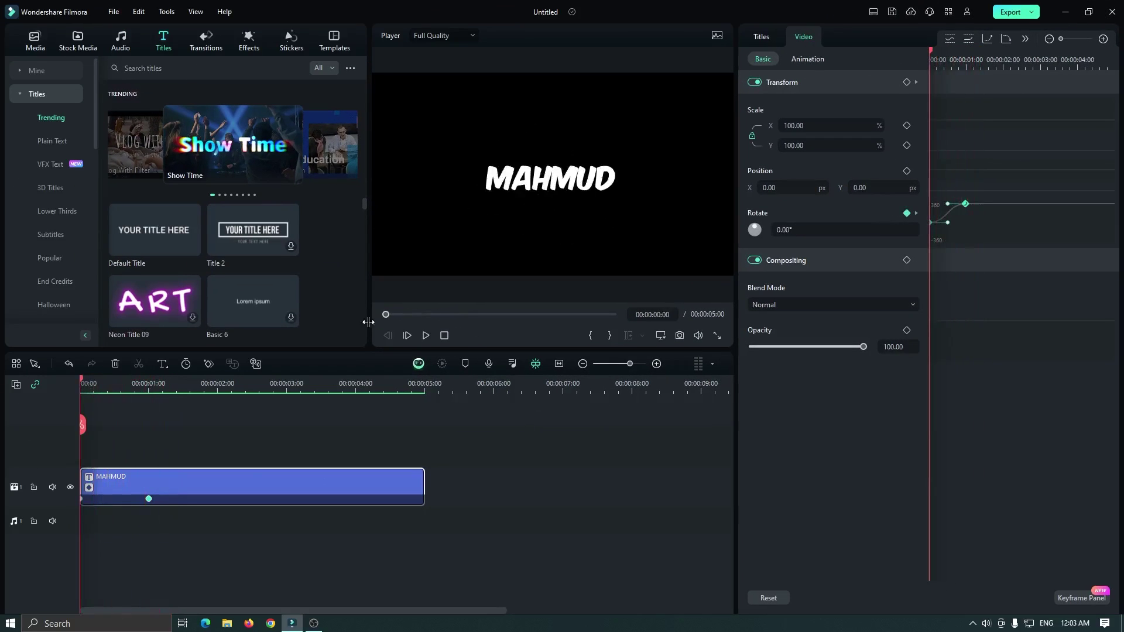
{"action": "key", "text": "space"}
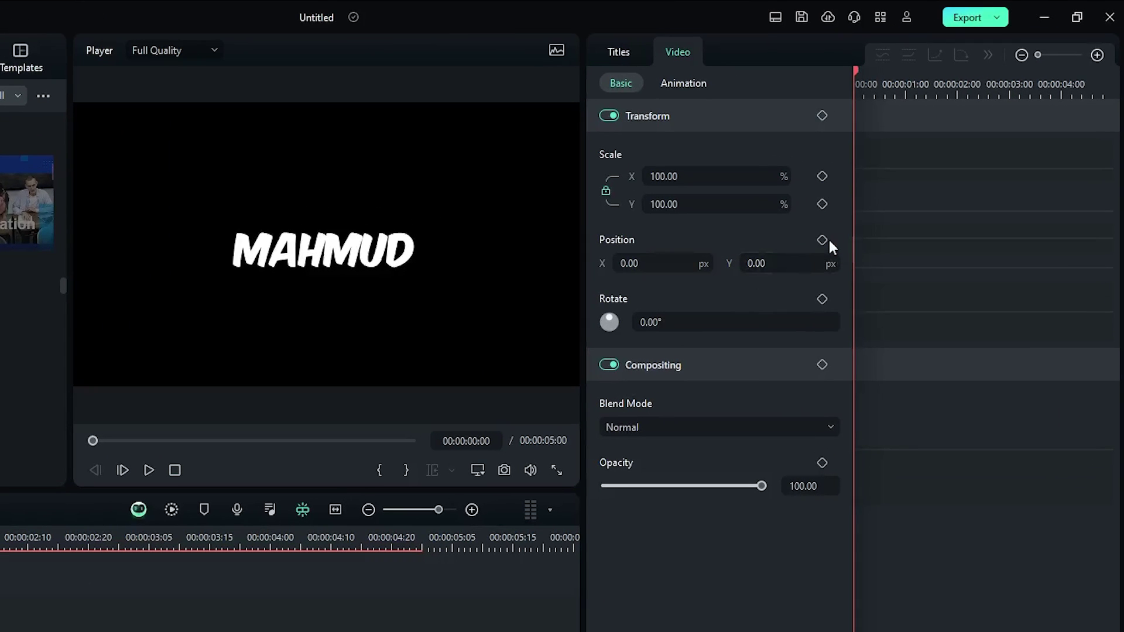
{"action": "left_click", "coordinate": [823, 240]}
{"action": "left_click", "coordinate": [824, 300]}
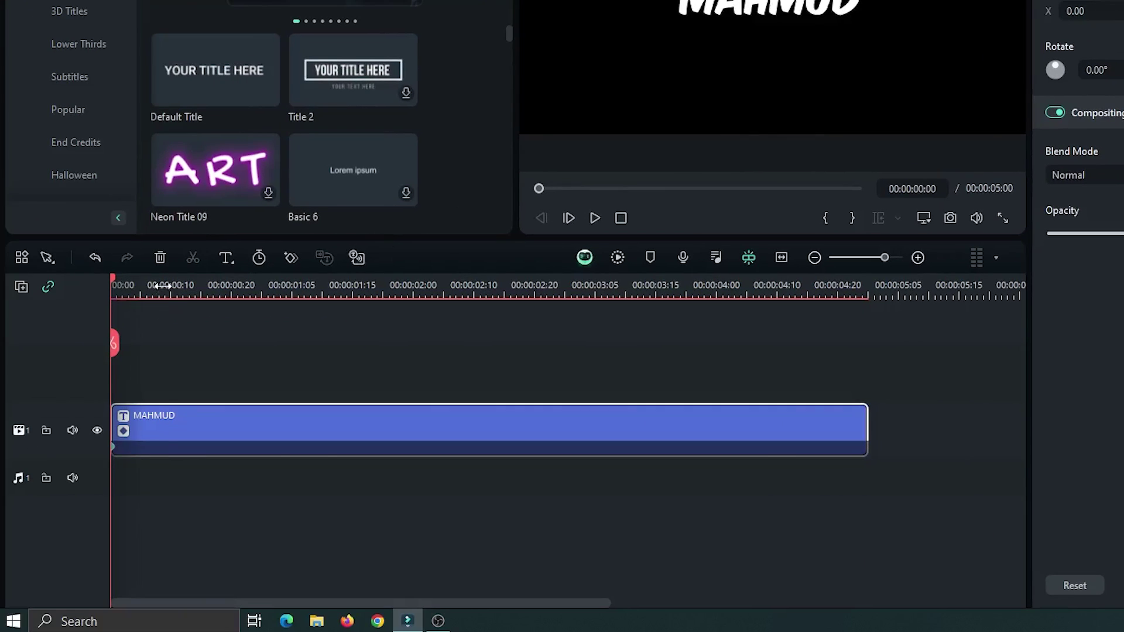
{"action": "left_click_drag", "start_coordinate": [113, 279], "coordinate": [261, 281]}
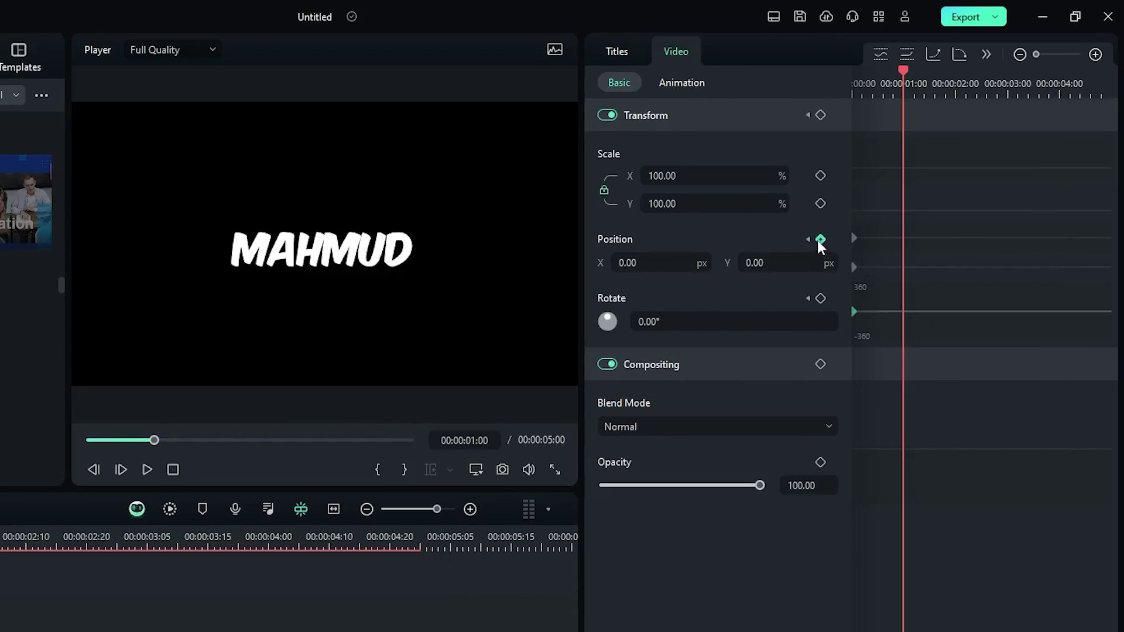
{"action": "left_click", "coordinate": [820, 240]}
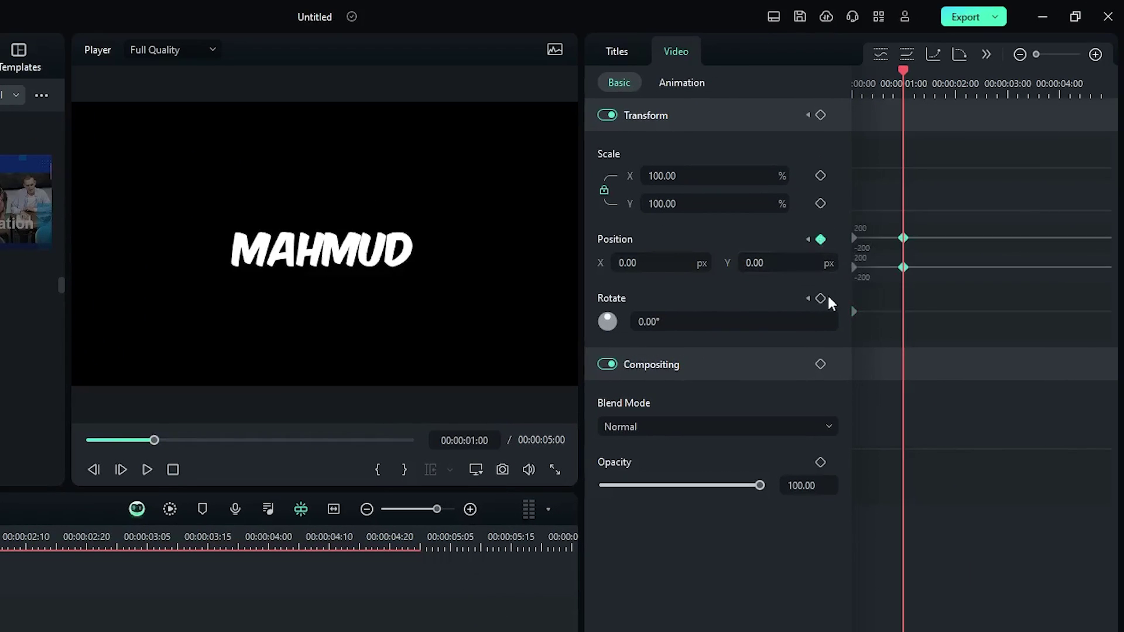
{"action": "left_click", "coordinate": [822, 299]}
Step: Set the starting Rotate value to -360°
{"action": "left_click", "coordinate": [809, 300]}
{"action": "left_click", "coordinate": [667, 326]}
{"action": "double_click", "coordinate": [667, 325]}
{"action": "type", "text": "-360"}
{"action": "key", "text": "Return"}
{"action": "scroll", "coordinate": [631, 263], "scroll_direction": "down", "scroll_amount": 1}
{"action": "scroll", "coordinate": [644, 263], "scroll_direction": "down", "scroll_amount": 20}
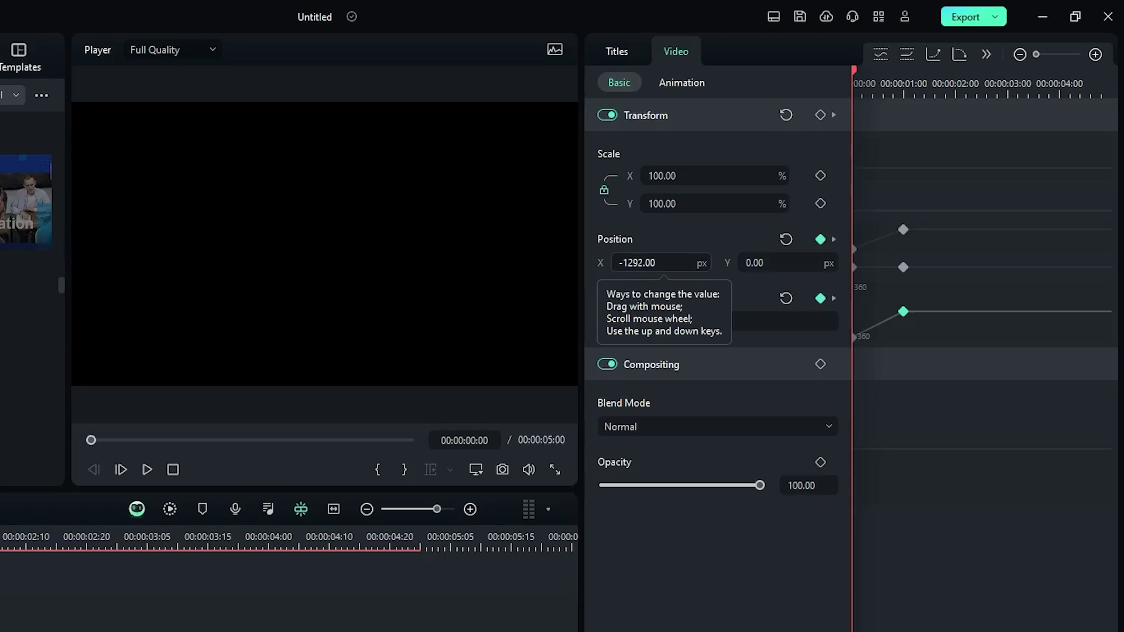
{"action": "scroll", "coordinate": [644, 262], "scroll_direction": "down", "scroll_amount": 9}
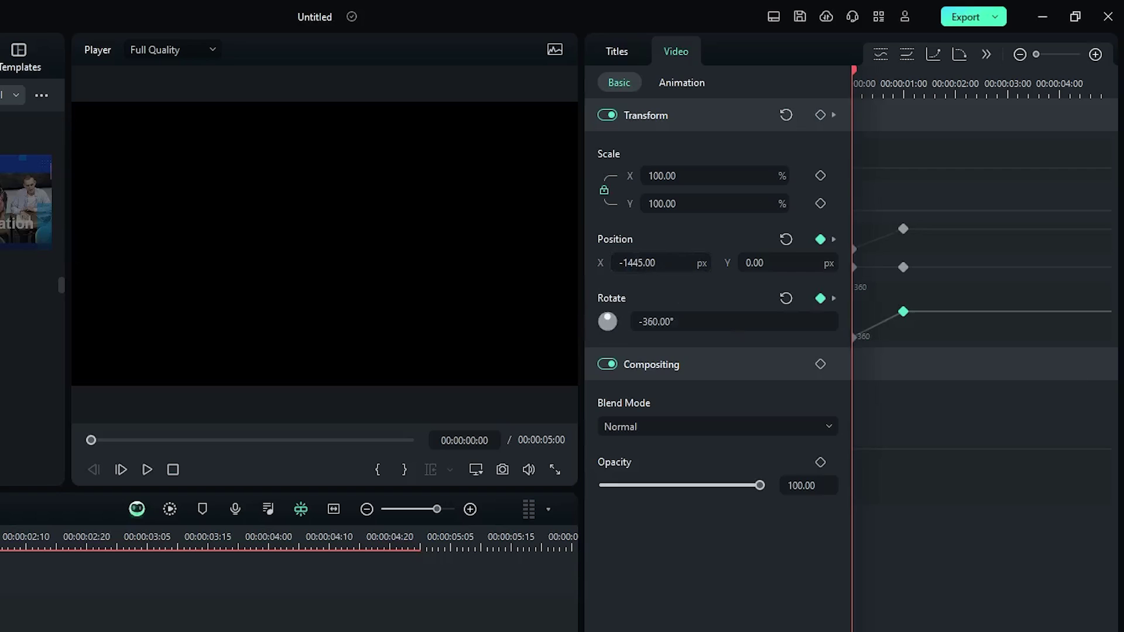
{"action": "scroll", "coordinate": [644, 263], "scroll_direction": "down", "scroll_amount": 2}
Step: Apply Ease Out to the start and one-second keyframes, replay the fly-in, and move to three seconds
{"action": "left_click_drag", "start_coordinate": [962, 336], "coordinate": [830, 215]}
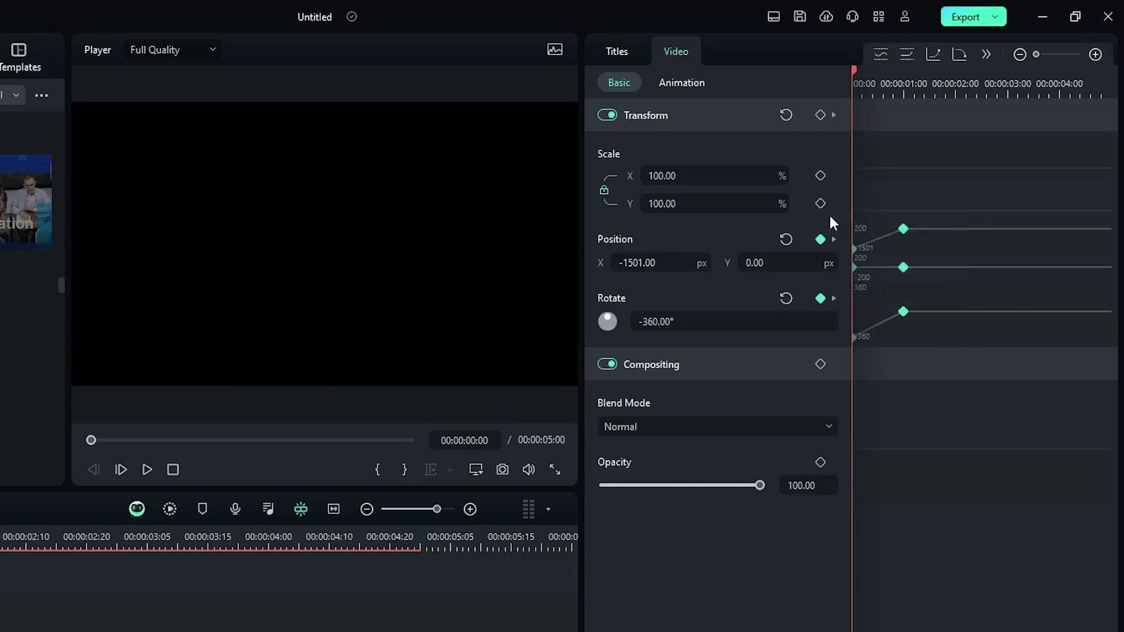
{"action": "left_click", "coordinate": [960, 54]}
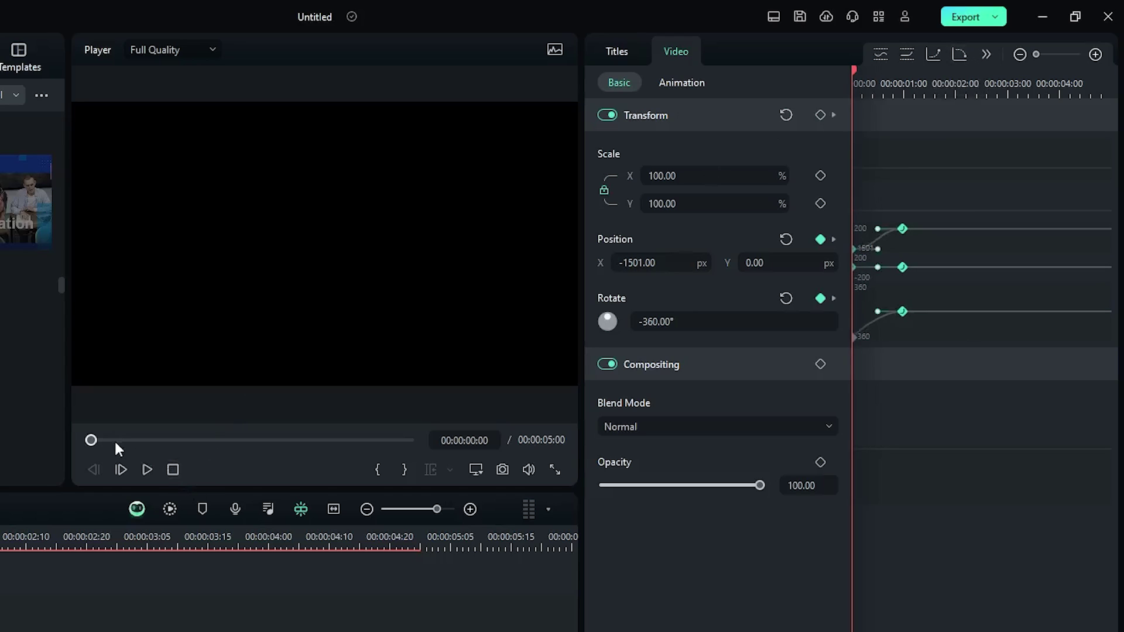
{"action": "key", "text": "space"}
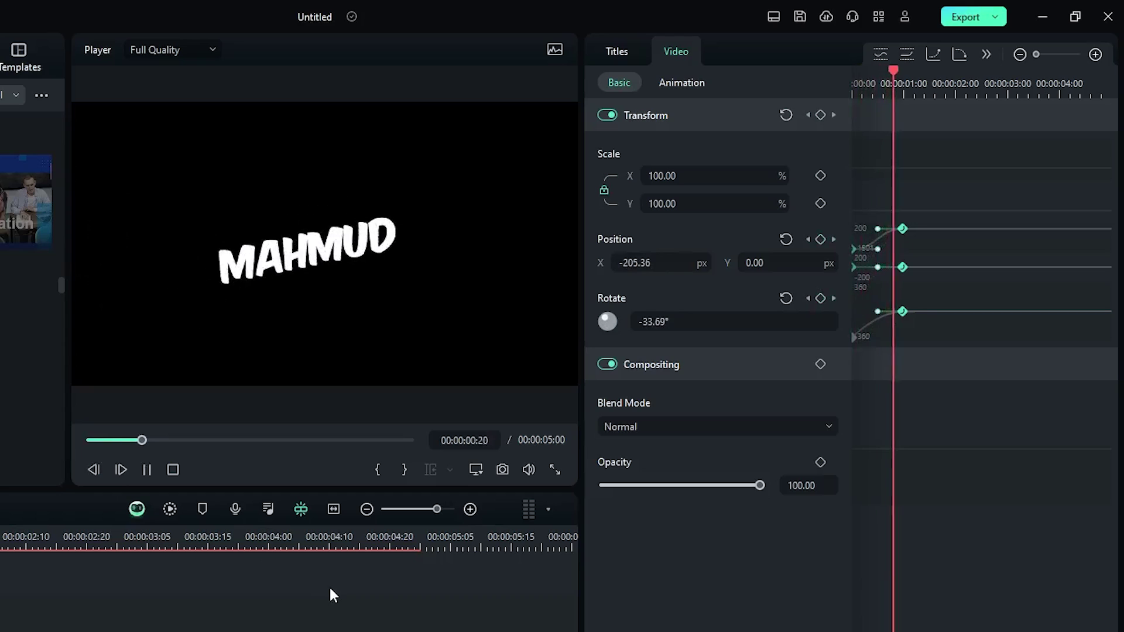
{"action": "key", "text": "space"}
{"action": "left_click_drag", "start_coordinate": [182, 440], "coordinate": [57, 445]}
{"action": "key", "text": "space"}
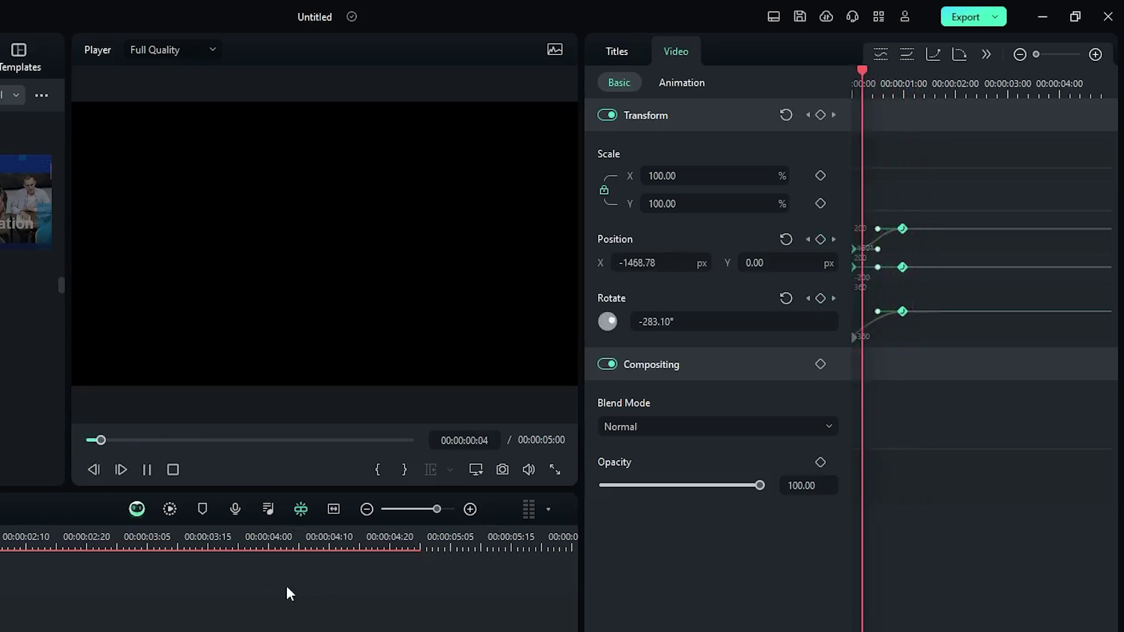
{"action": "left_click_drag", "start_coordinate": [179, 442], "coordinate": [55, 440]}
{"action": "key", "text": "space"}
{"action": "key", "text": "space"}
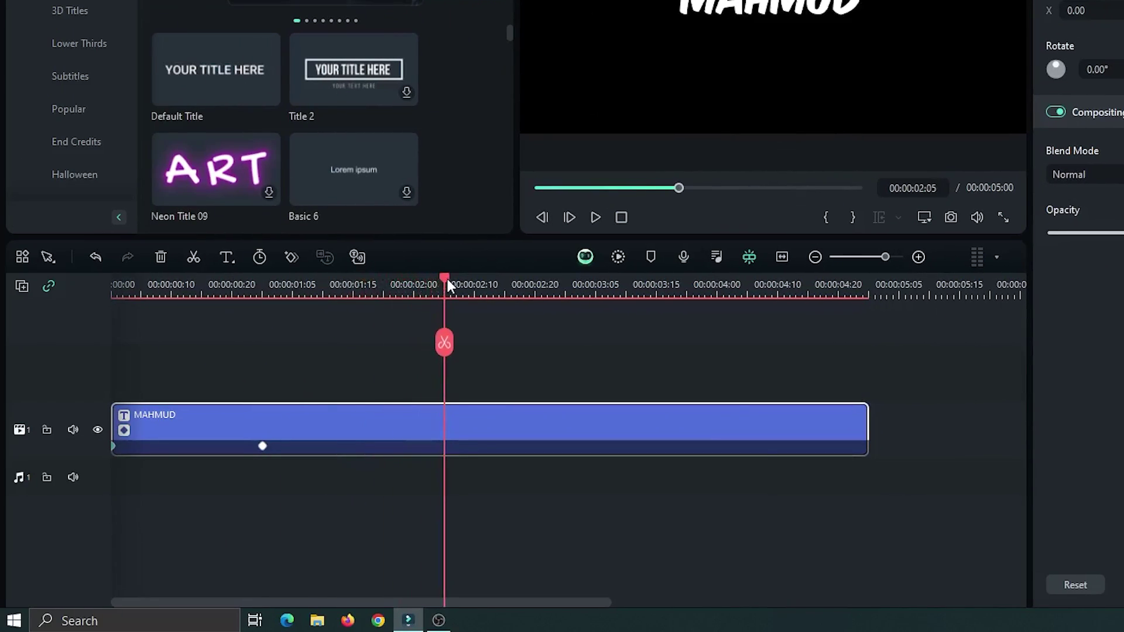
{"action": "left_click_drag", "start_coordinate": [0, 531], "coordinate": [72, 533]}
{"action": "left_click_drag", "start_coordinate": [520, 281], "coordinate": [566, 284]}
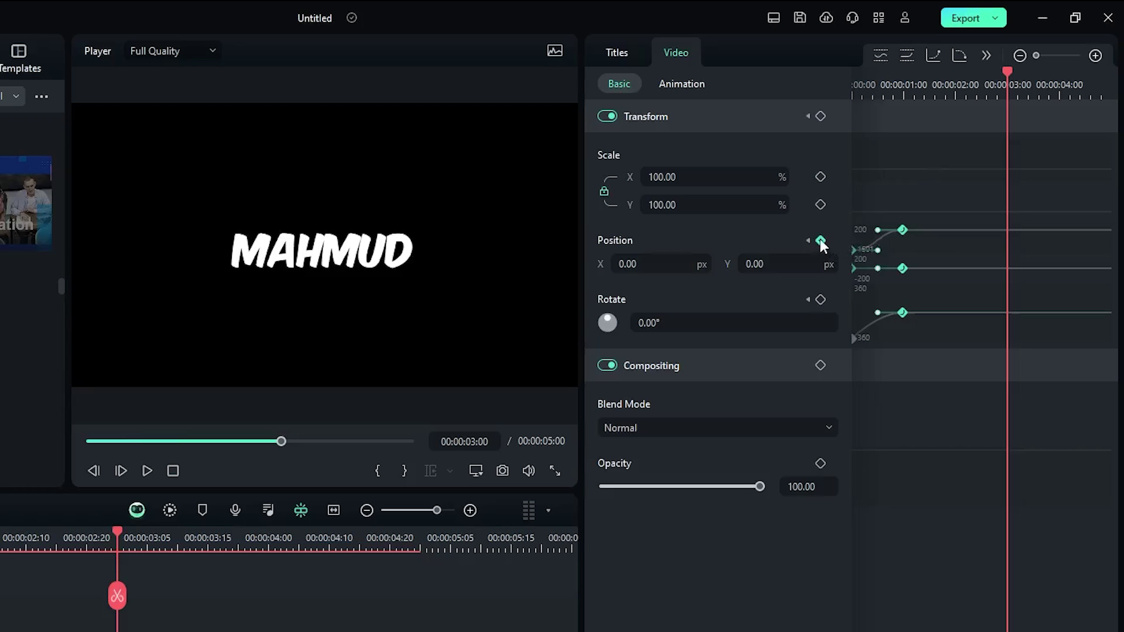
Step: Add a rotation keyframe at three seconds, then at four seconds set Rotate 360° and slide the title off right to X 1497
{"action": "left_click", "coordinate": [821, 301]}
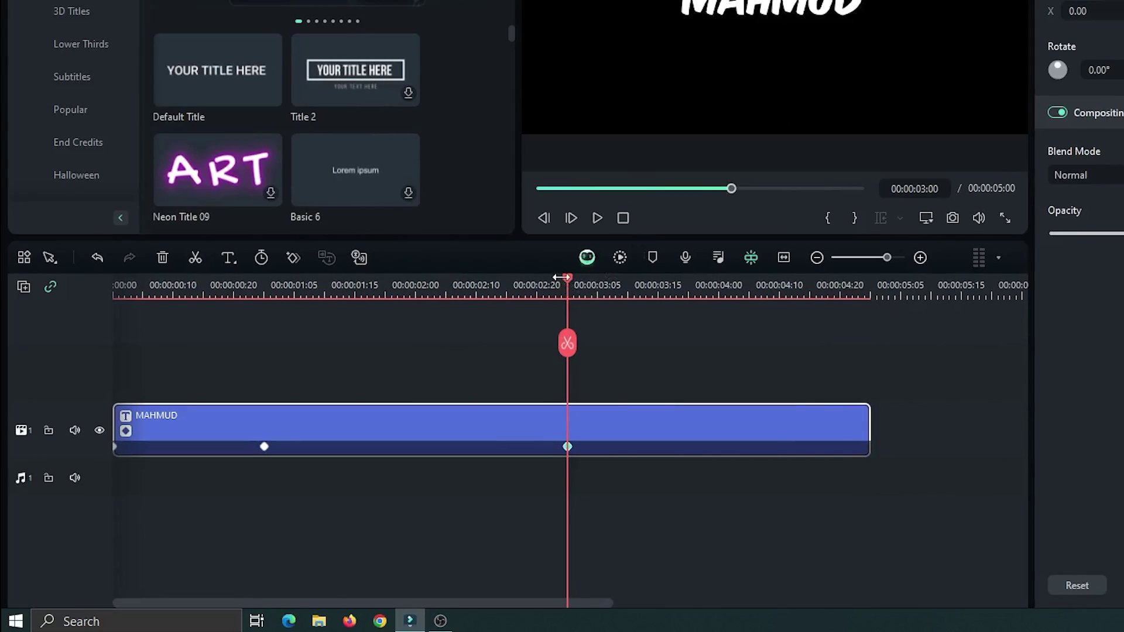
{"action": "left_click_drag", "start_coordinate": [564, 276], "coordinate": [719, 278]}
{"action": "left_click", "coordinate": [1123, 74]}
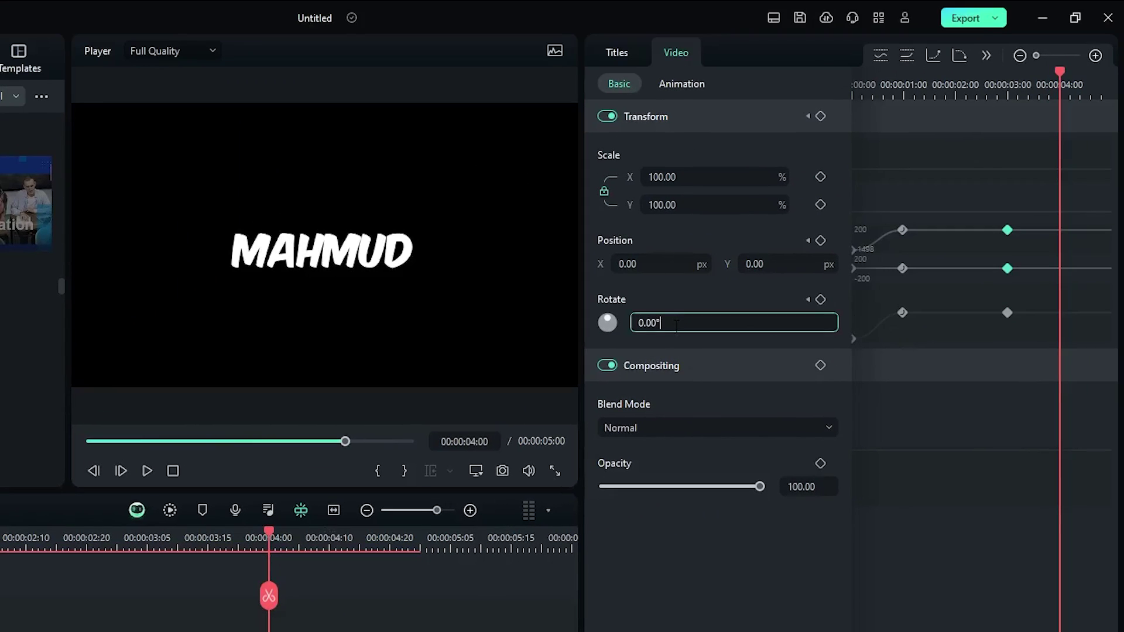
{"action": "double_click", "coordinate": [677, 327]}
{"action": "type", "text": "360"}
{"action": "key", "text": "Return"}
{"action": "left_click_drag", "start_coordinate": [626, 274], "coordinate": [717, 274]}
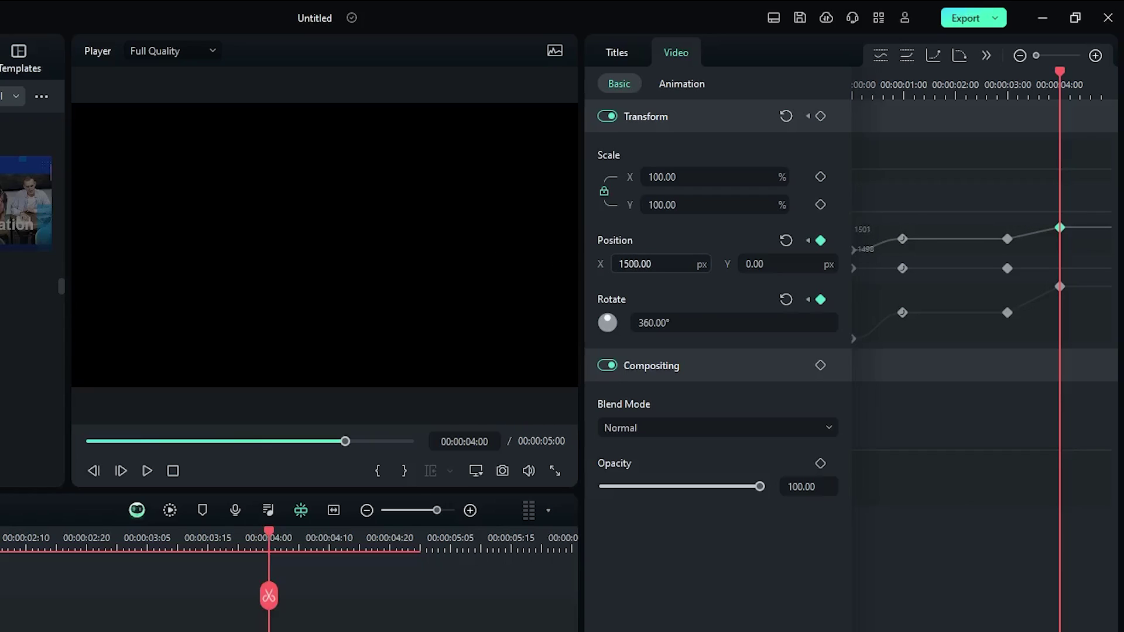
{"action": "left_click_drag", "start_coordinate": [616, 282], "coordinate": [616, 282]}
Step: Ease the three- and four-second keyframes, render the preview and play it from the start
{"action": "left_click_drag", "start_coordinate": [978, 188], "coordinate": [1096, 321]}
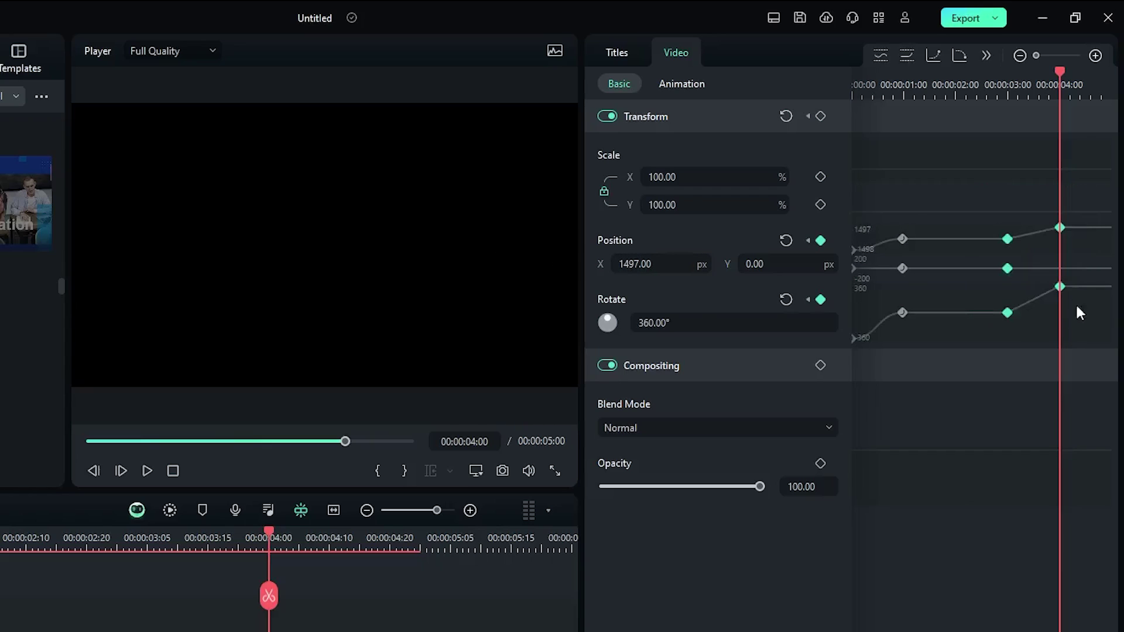
{"action": "left_click", "coordinate": [938, 58]}
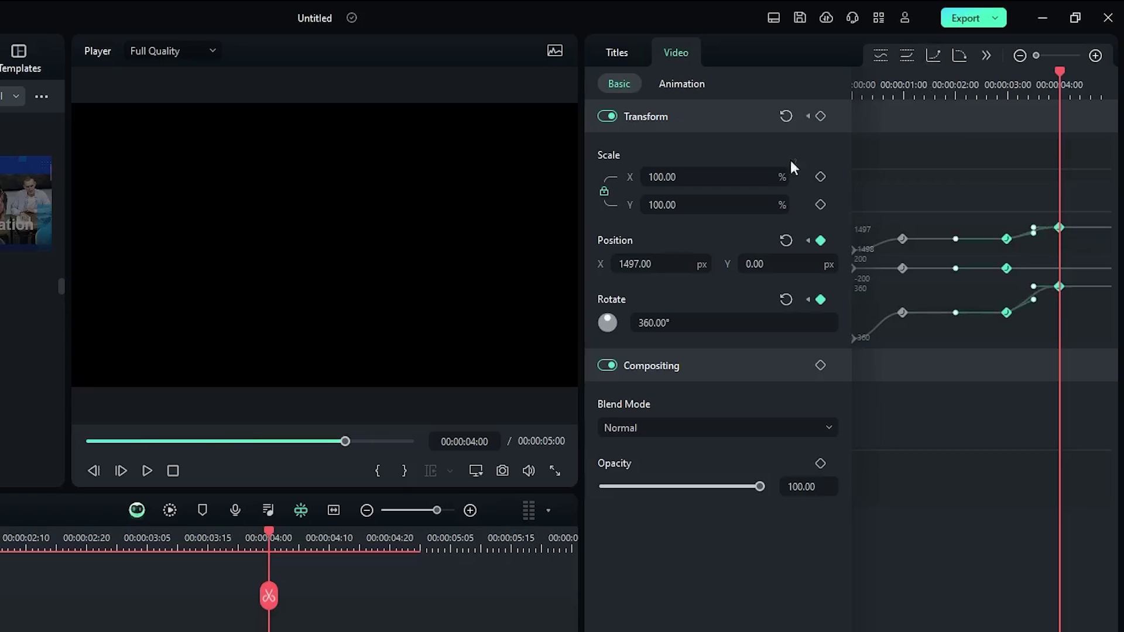
{"action": "left_click", "coordinate": [170, 509]}
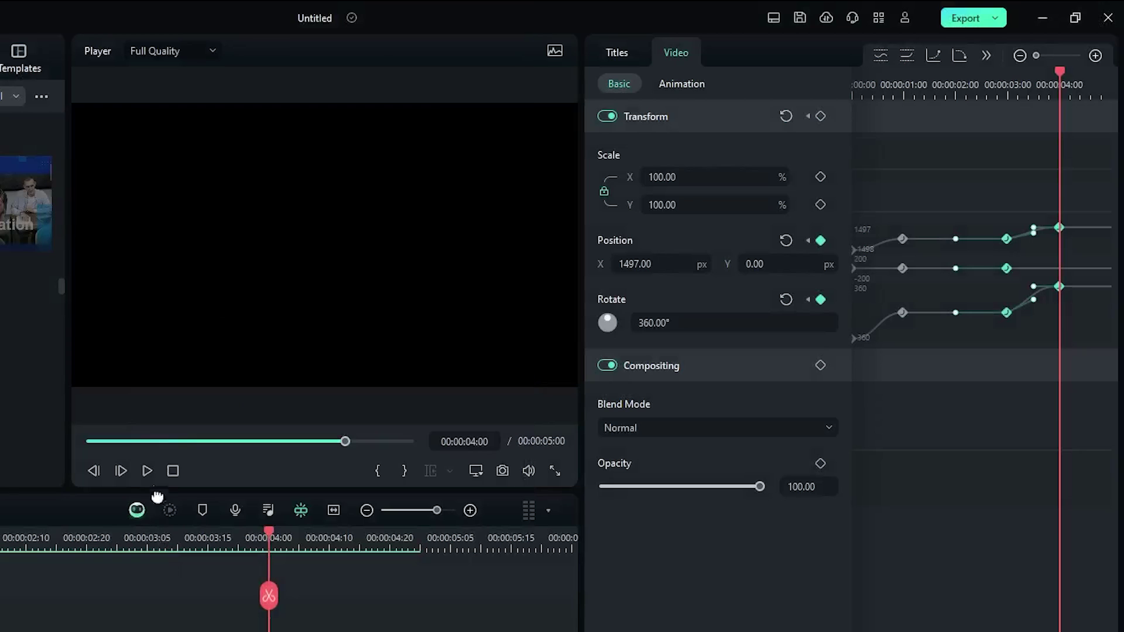
{"action": "key", "text": "Home"}
{"action": "key", "text": "space"}
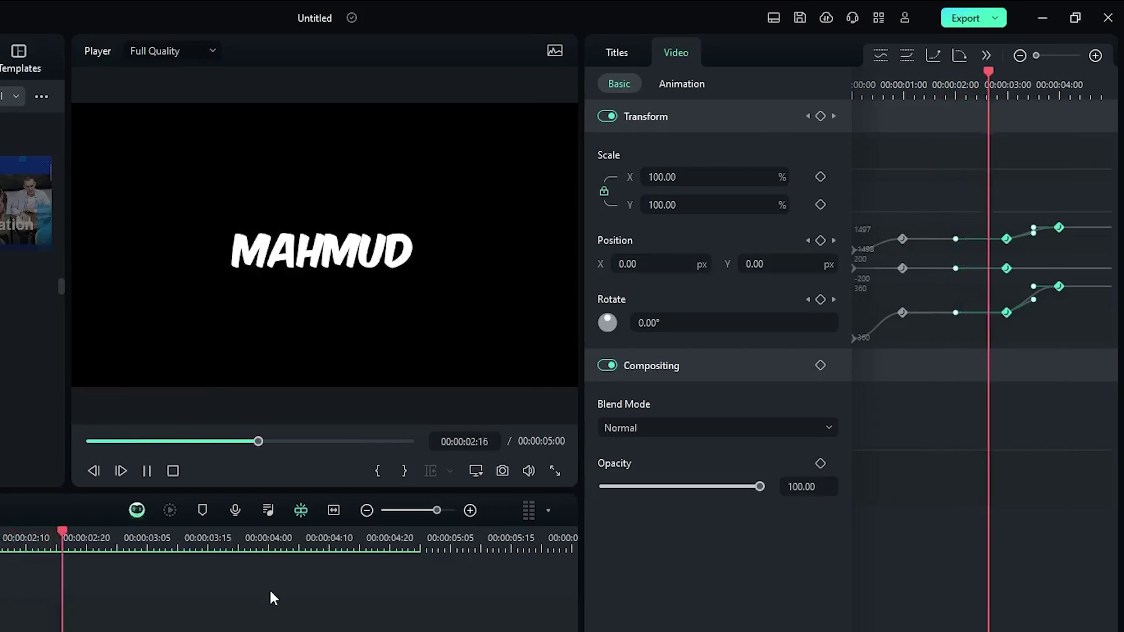
{"action": "key", "text": "space"}
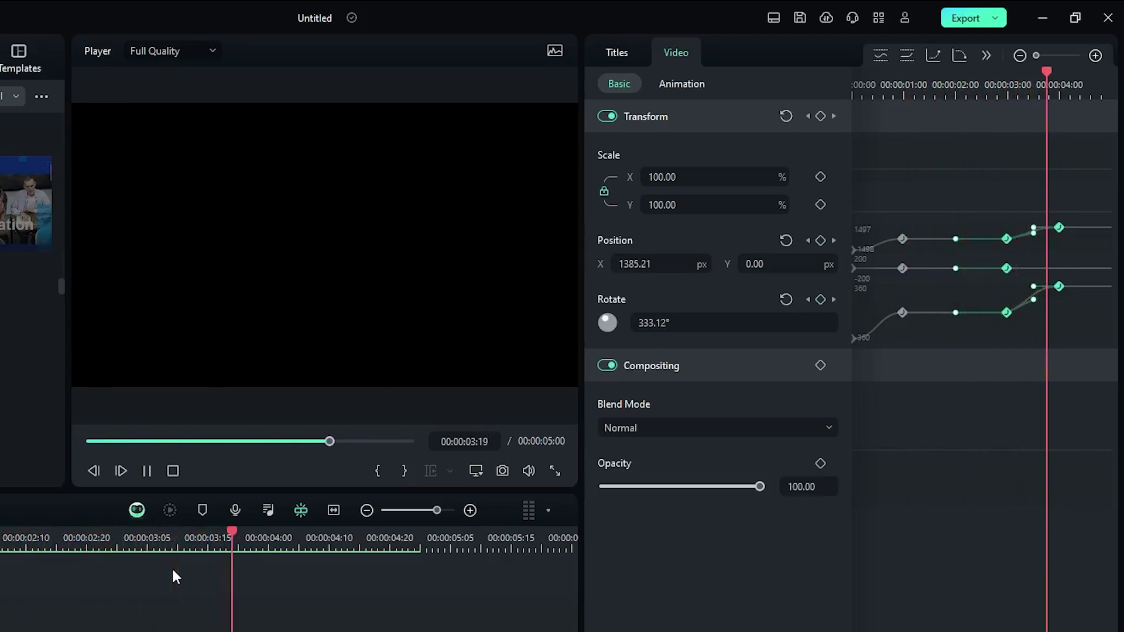
{"action": "key", "text": "space"}
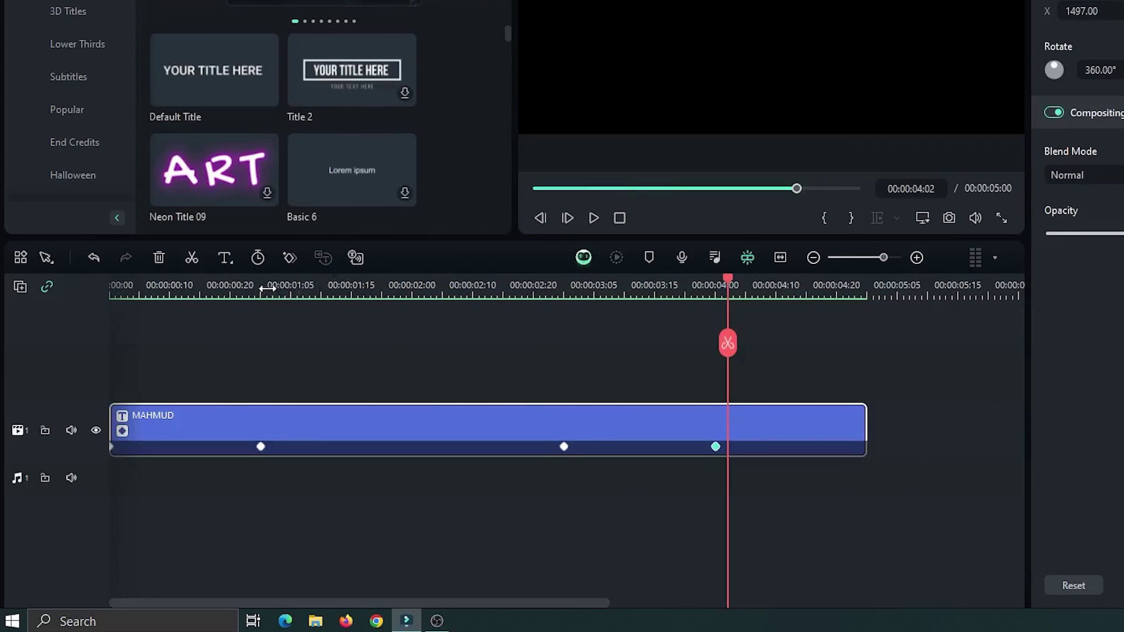
Step: Add a Scale keyframe at 00:00:01:15
{"action": "left_click", "coordinate": [265, 286]}
{"action": "left_click_drag", "start_coordinate": [264, 285], "coordinate": [351, 273]}
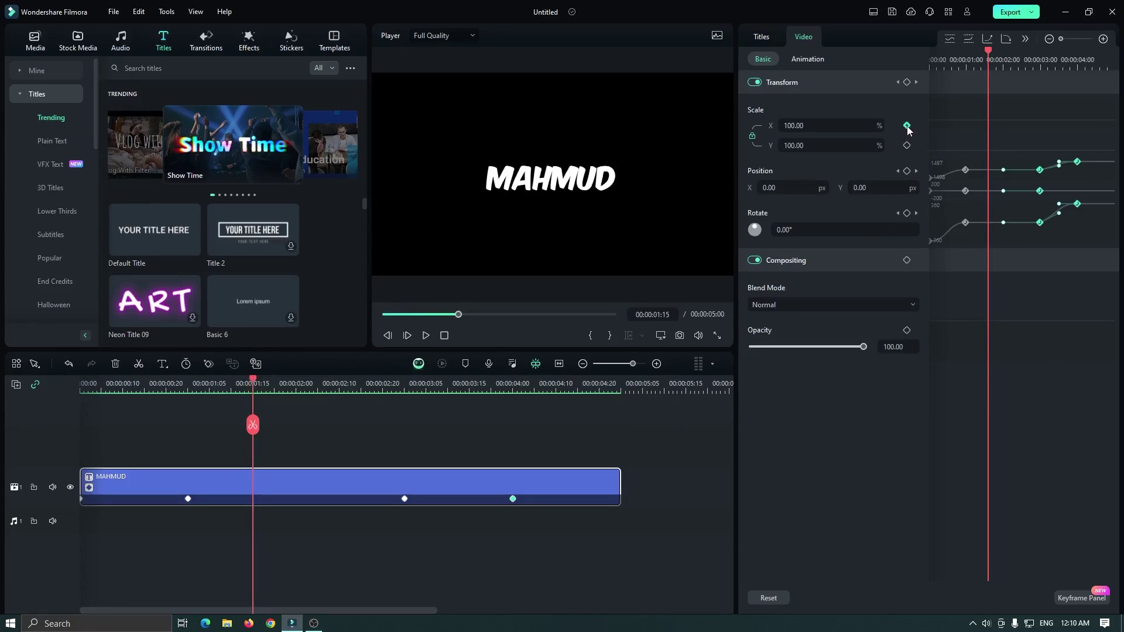
{"action": "left_click", "coordinate": [974, 89]}
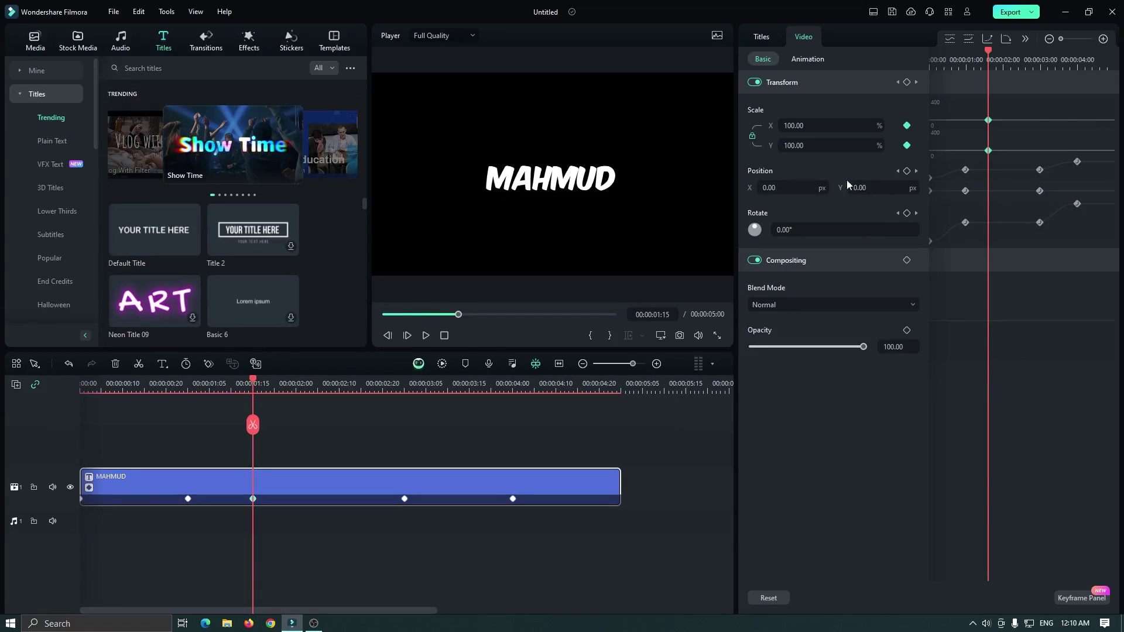
Step: Add Scale keyframes at 00:00:02:00 and 00:00:02:10, setting 120% scale at 00:00:02:00
{"action": "left_click_drag", "start_coordinate": [253, 381], "coordinate": [296, 381]}
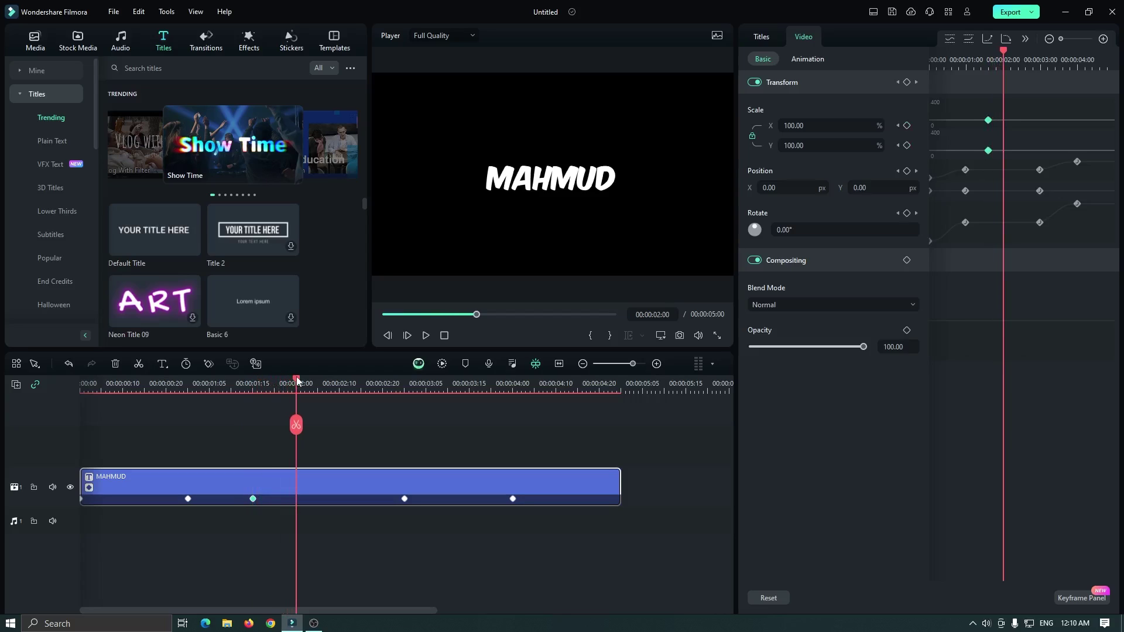
{"action": "left_click", "coordinate": [908, 126]}
{"action": "left_click_drag", "start_coordinate": [303, 380], "coordinate": [346, 384]}
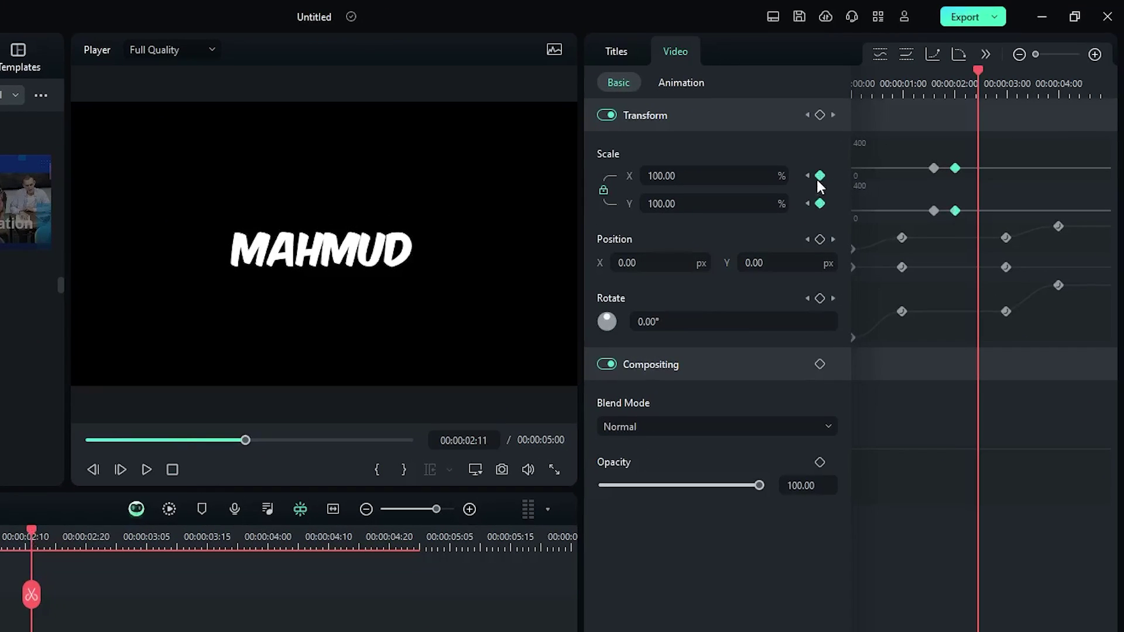
{"action": "left_click", "coordinate": [907, 126]}
{"action": "left_click", "coordinate": [807, 175]}
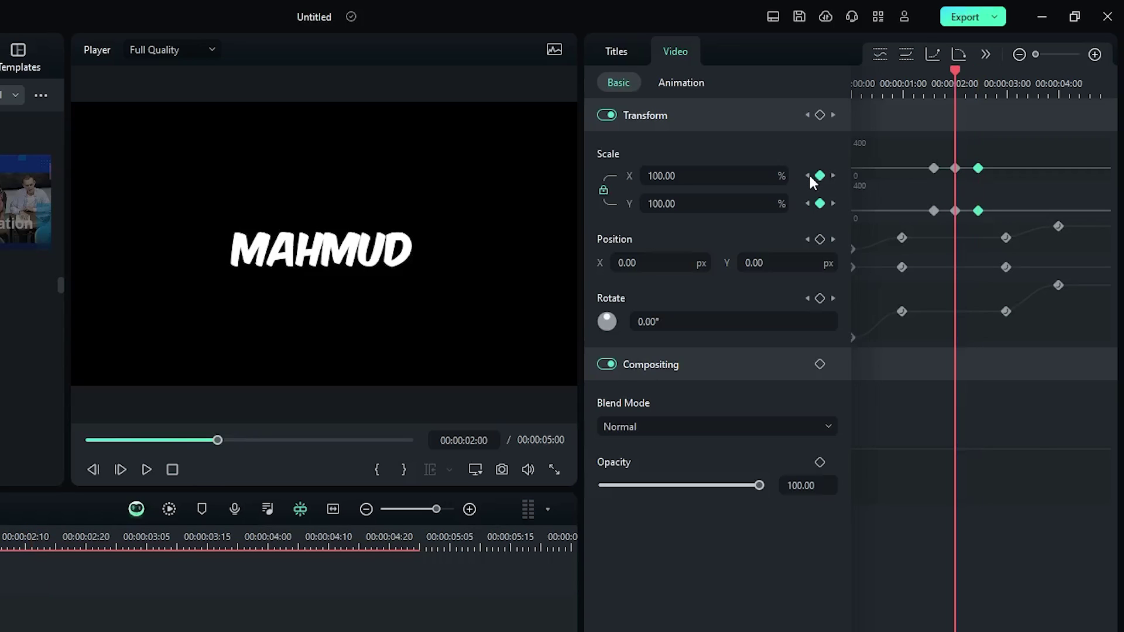
{"action": "left_click", "coordinate": [683, 203]}
{"action": "type", "text": "120"}
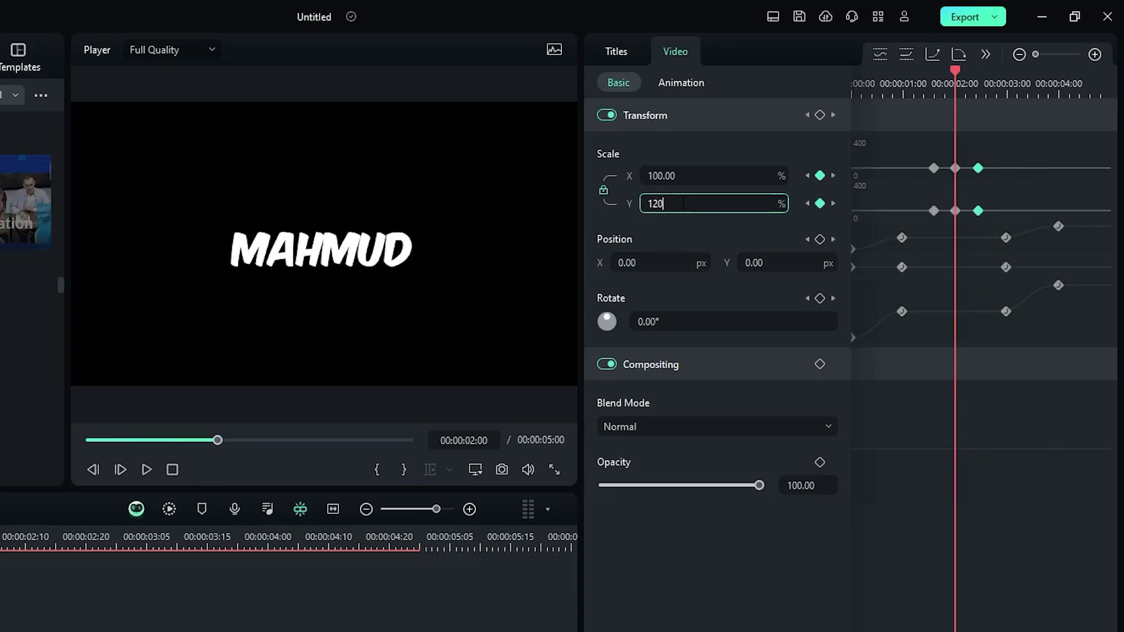
{"action": "key", "text": "Return"}
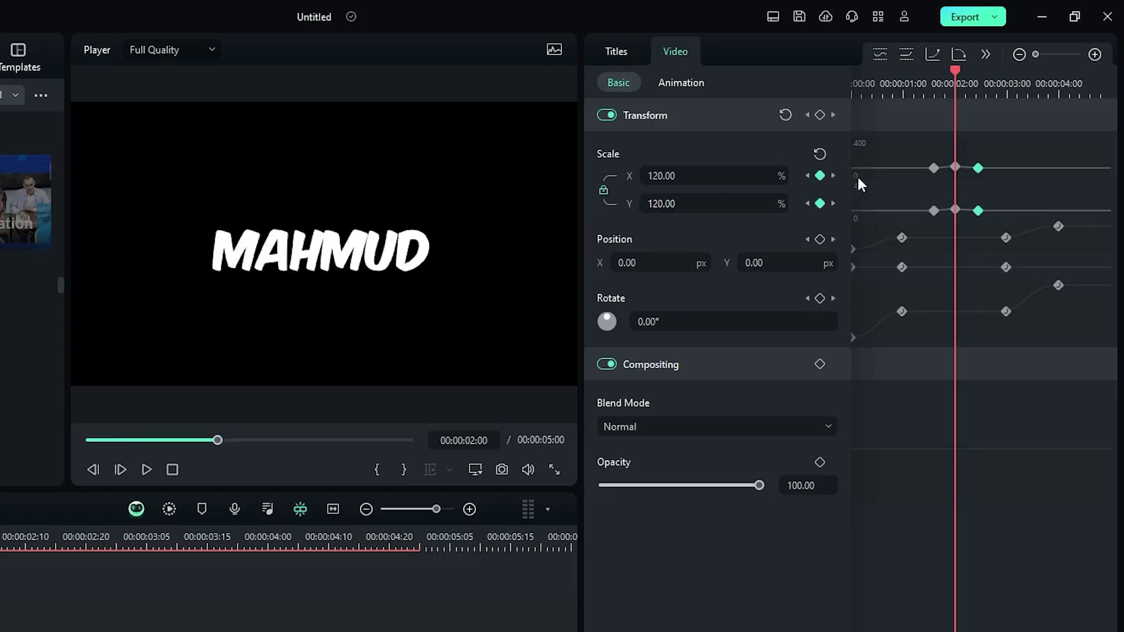
Step: Apply Continuous Curve to the six Scale keyframes, render the preview and play it
{"action": "left_click_drag", "start_coordinate": [913, 145], "coordinate": [1008, 220]}
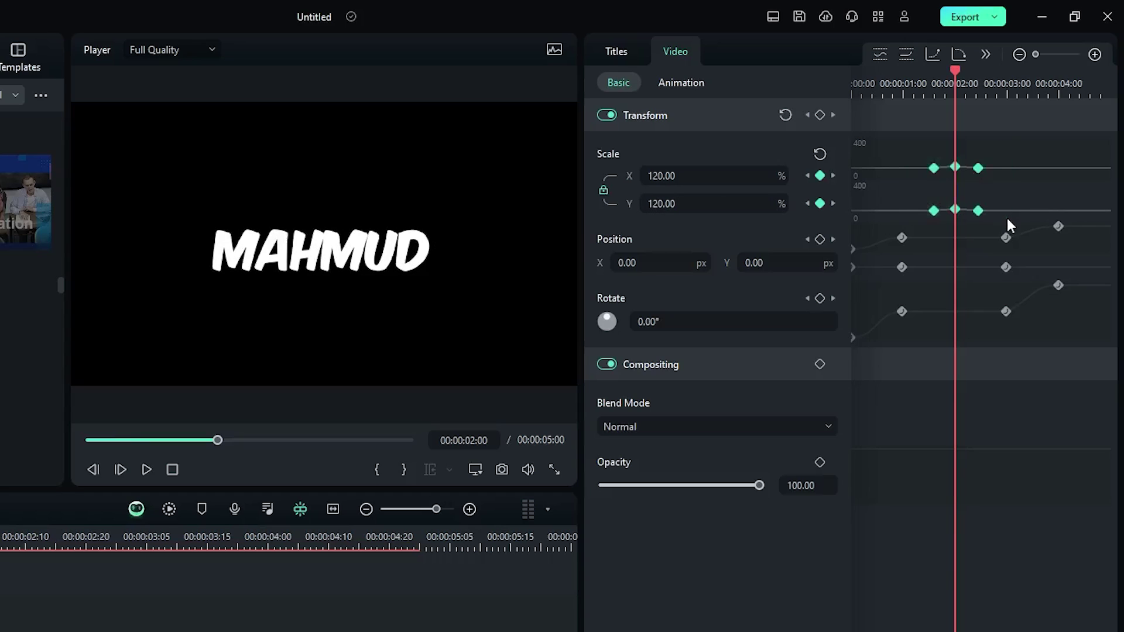
{"action": "left_click", "coordinate": [883, 53]}
{"action": "left_click", "coordinate": [173, 510]}
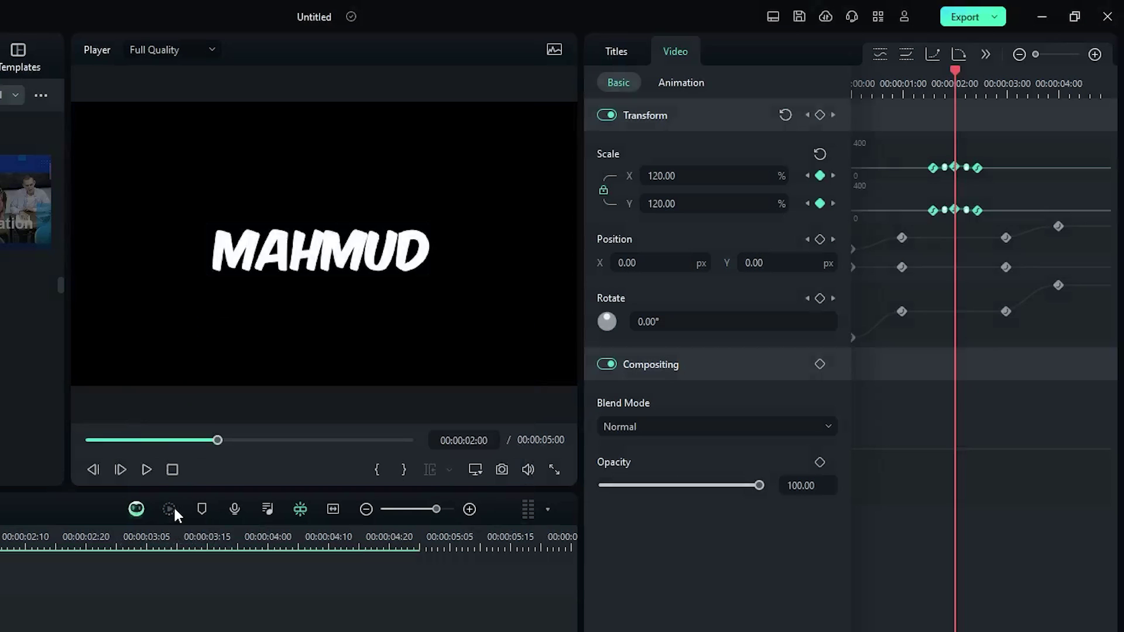
{"action": "left_click_drag", "start_coordinate": [173, 441], "coordinate": [48, 453]}
{"action": "key", "text": "space"}
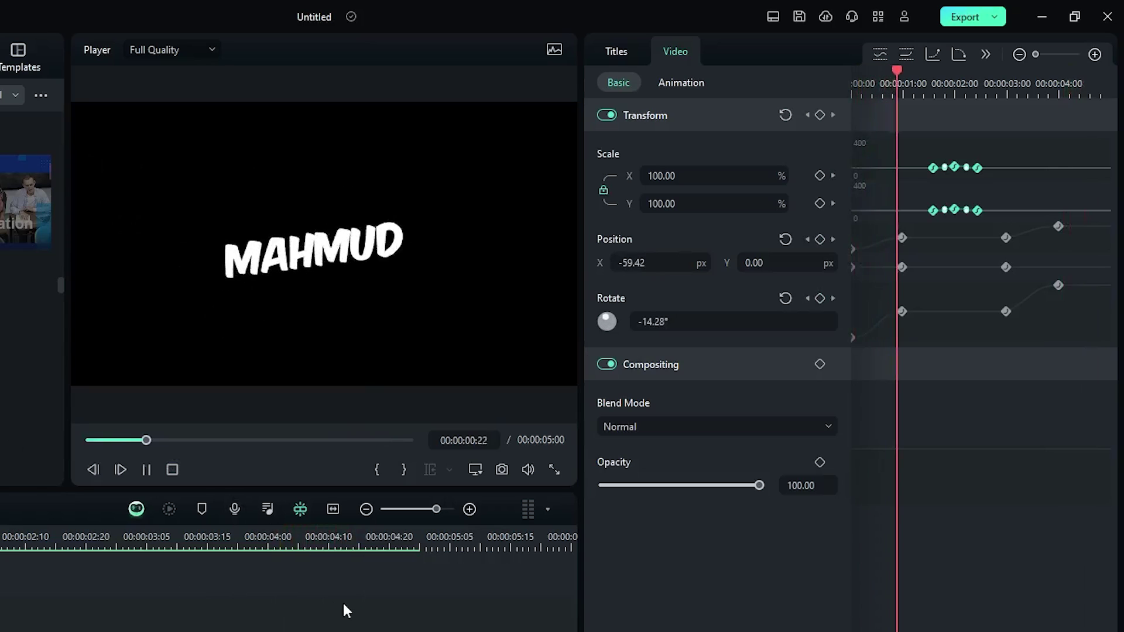
{"action": "left_click", "coordinate": [384, 601]}
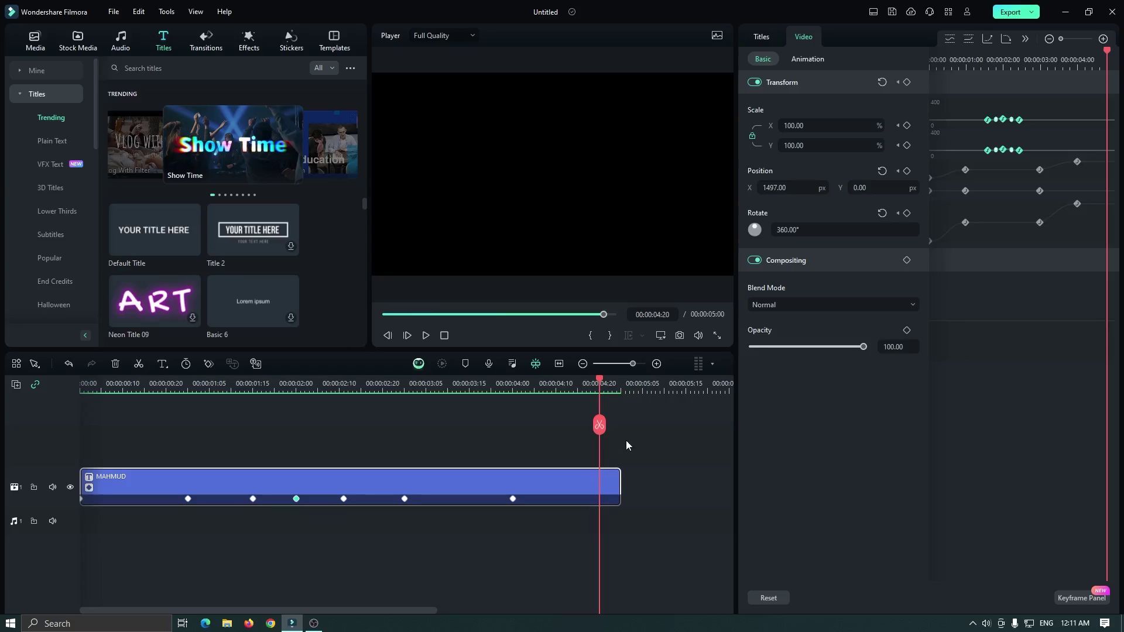
Step: Move the MAHMUD title to track 2 and place Digital Background Pack Element 25 on track 1
{"action": "left_click_drag", "start_coordinate": [199, 488], "coordinate": [200, 457]}
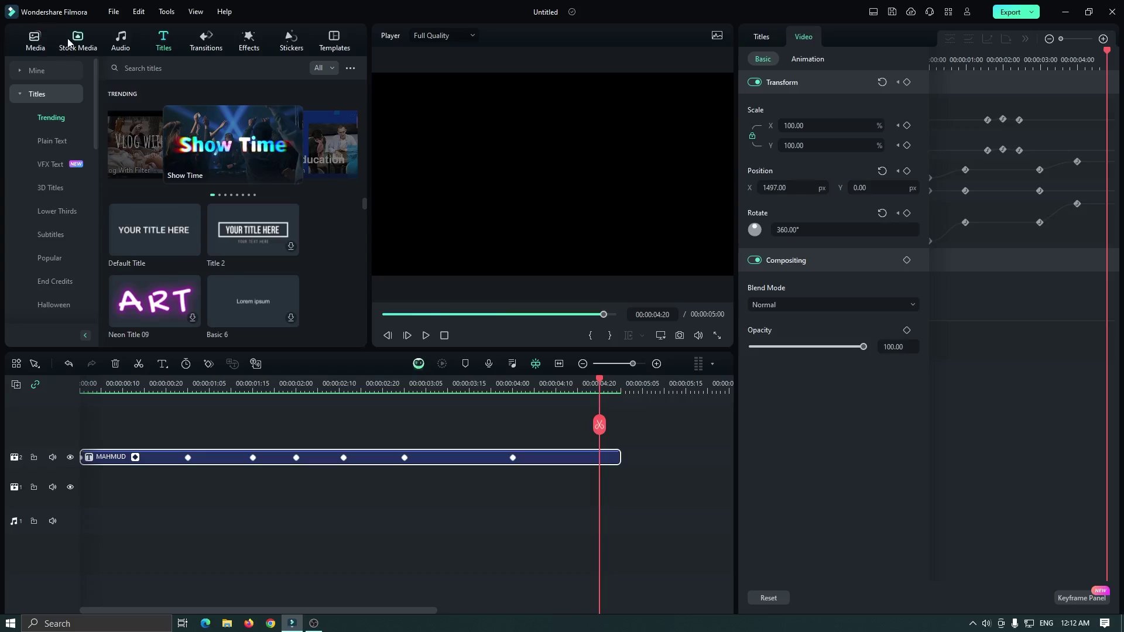
{"action": "left_click", "coordinate": [78, 40]}
{"action": "left_click_drag", "start_coordinate": [245, 205], "coordinate": [202, 426]}
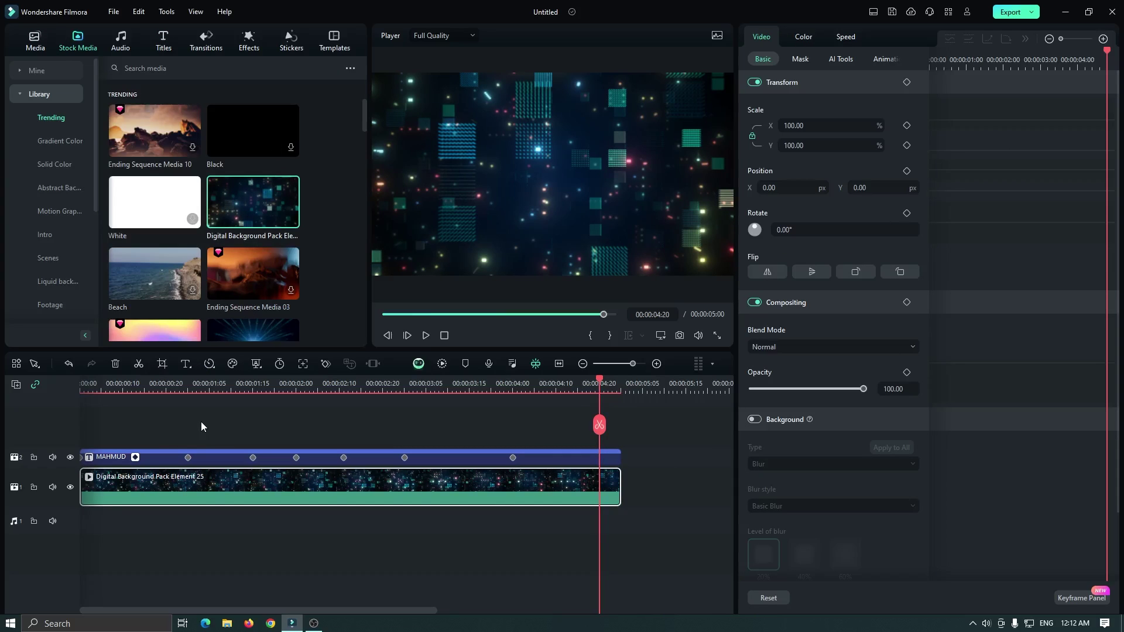
Step: Play the title over the particle background twice from the start, then select the title clip
{"action": "left_click", "coordinate": [387, 336]}
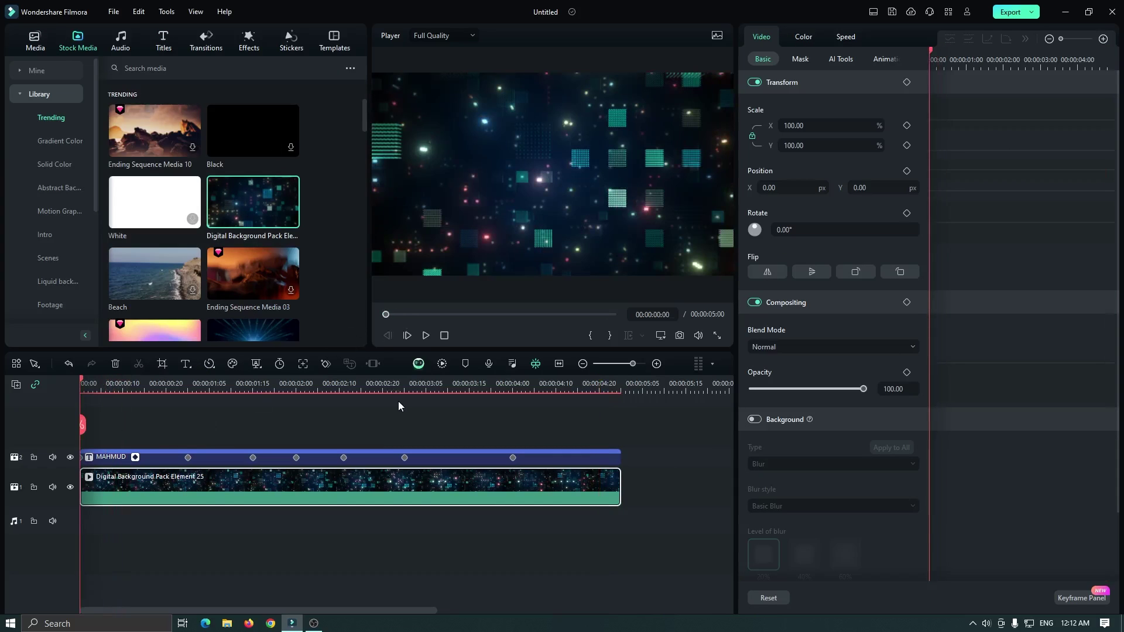
{"action": "key", "text": "space"}
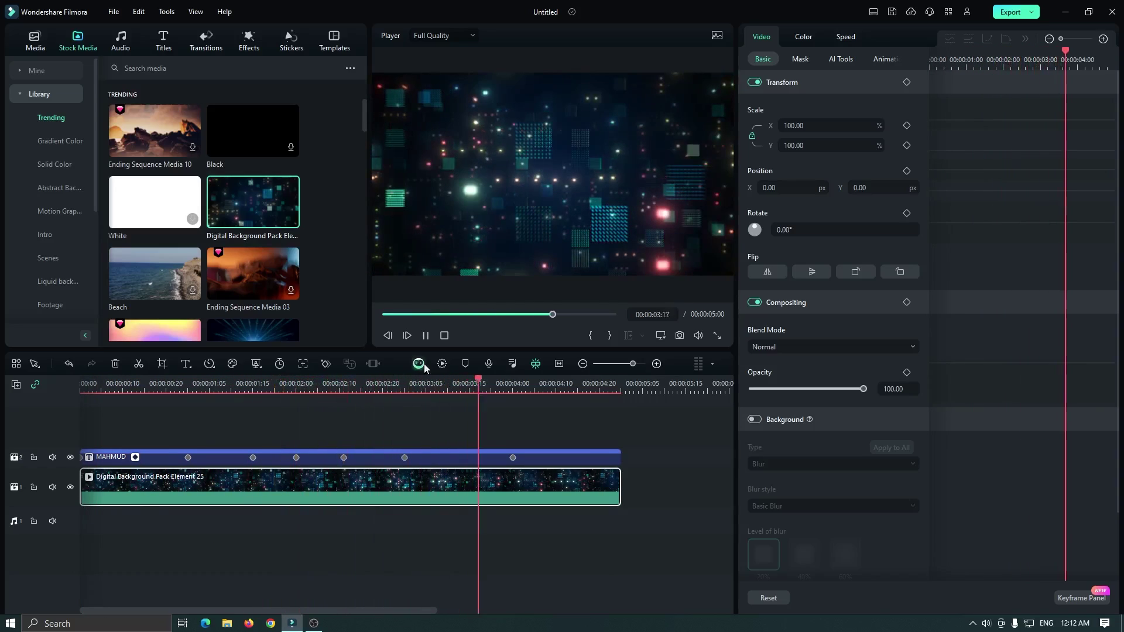
{"action": "key", "text": "space"}
{"action": "key", "text": "Home"}
{"action": "key", "text": "space"}
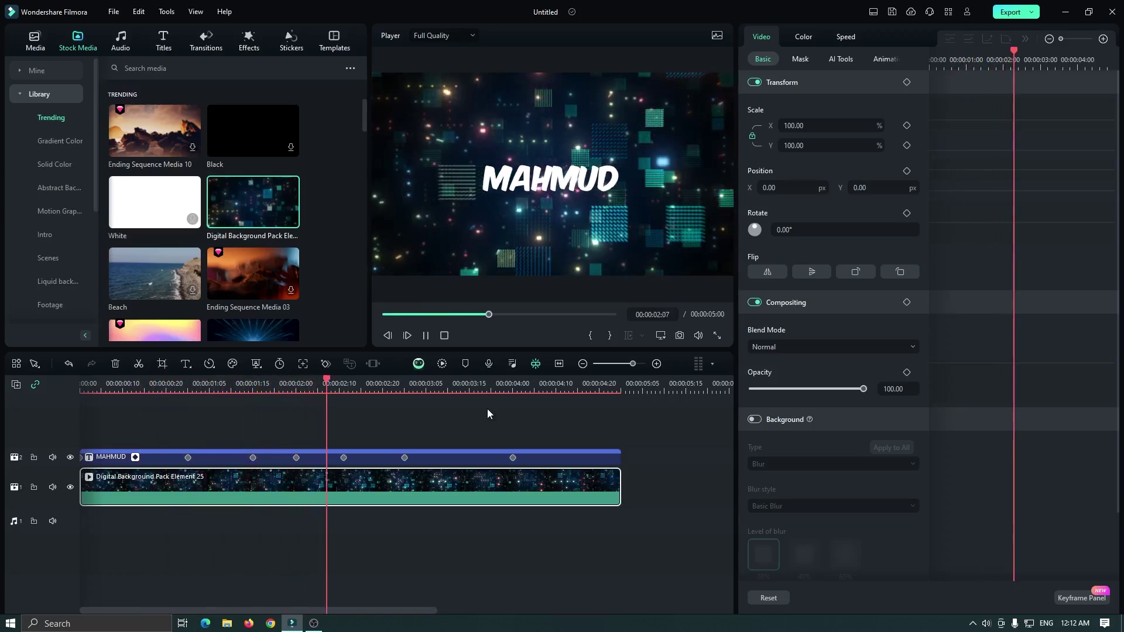
{"action": "key", "text": "space"}
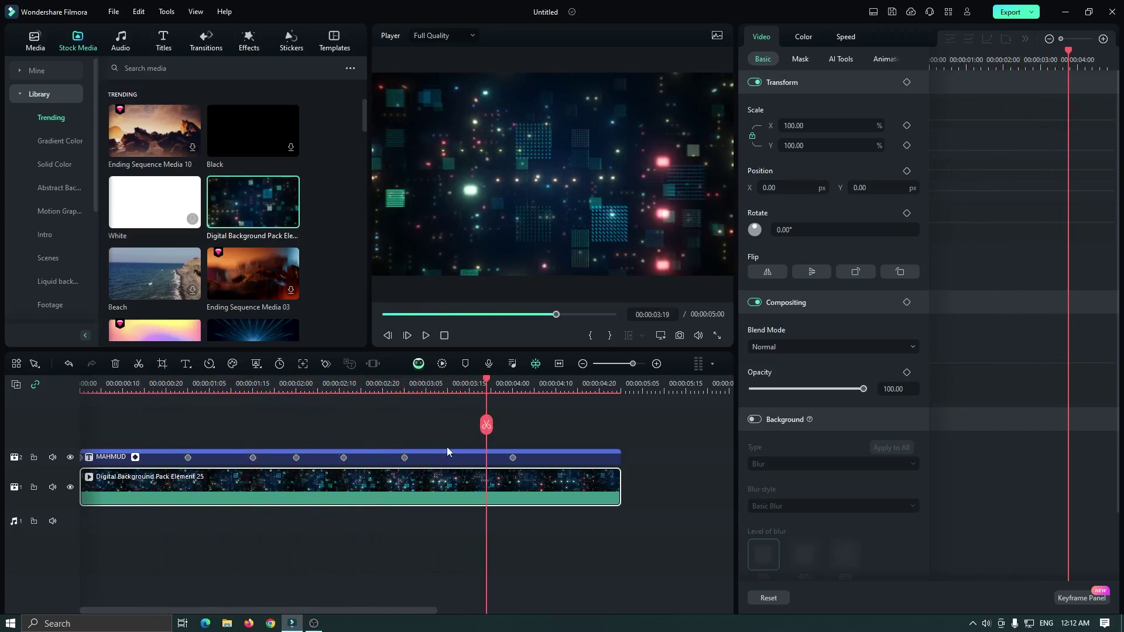
{"action": "left_click", "coordinate": [431, 454]}
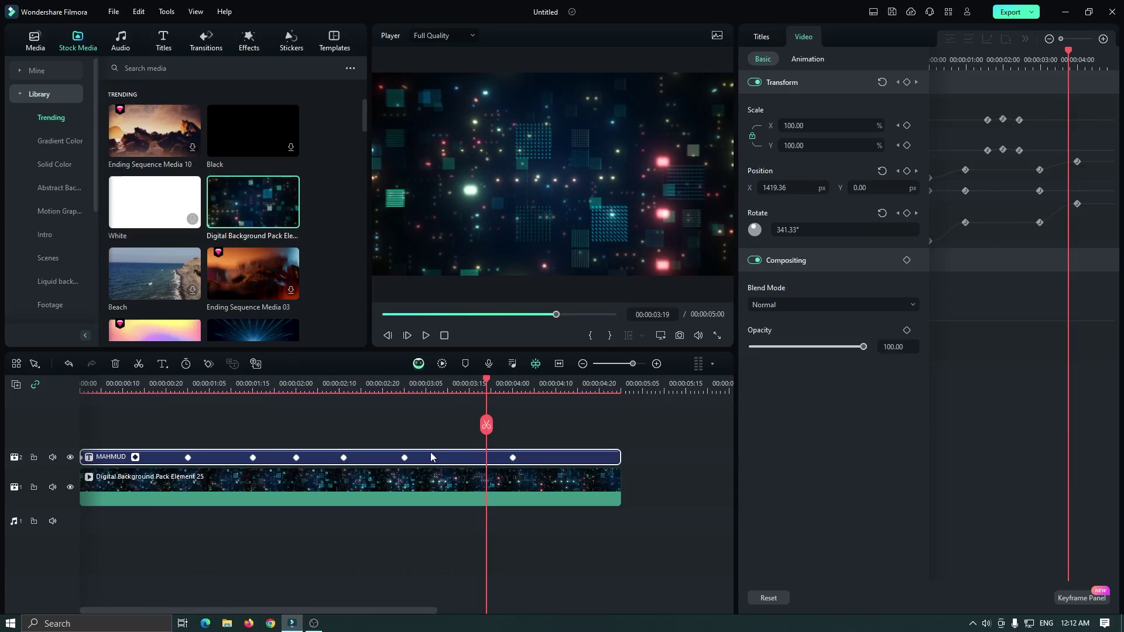
Step: Change the MAHMUD title's text colour from white to light green in its title settings
{"action": "left_click", "coordinate": [762, 38]}
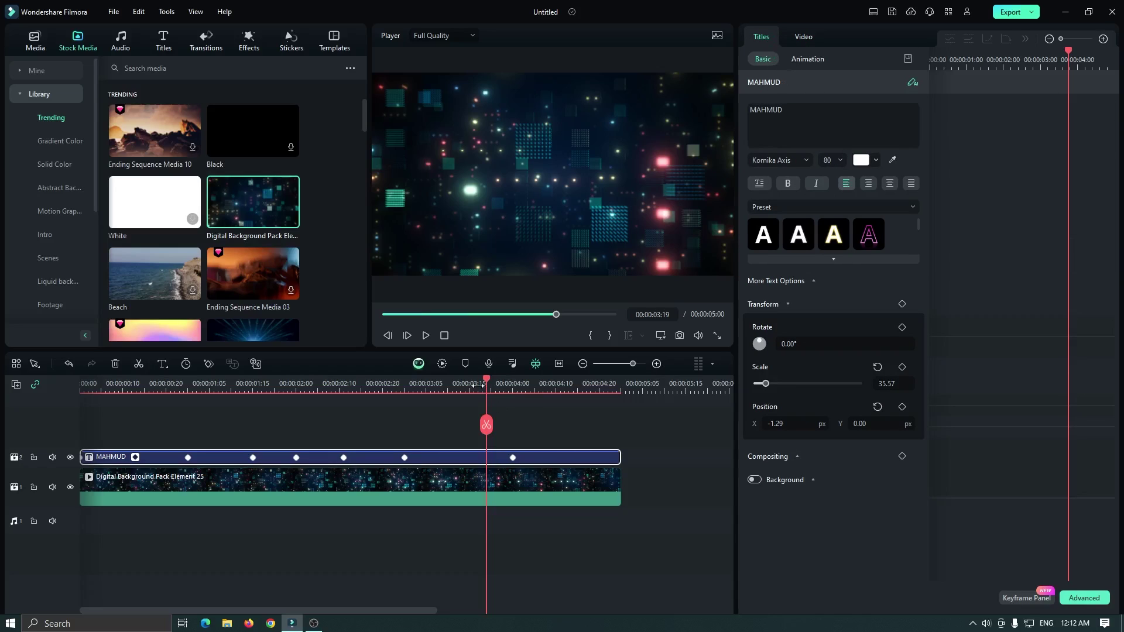
{"action": "left_click_drag", "start_coordinate": [489, 383], "coordinate": [349, 383]}
{"action": "left_click", "coordinate": [876, 160]}
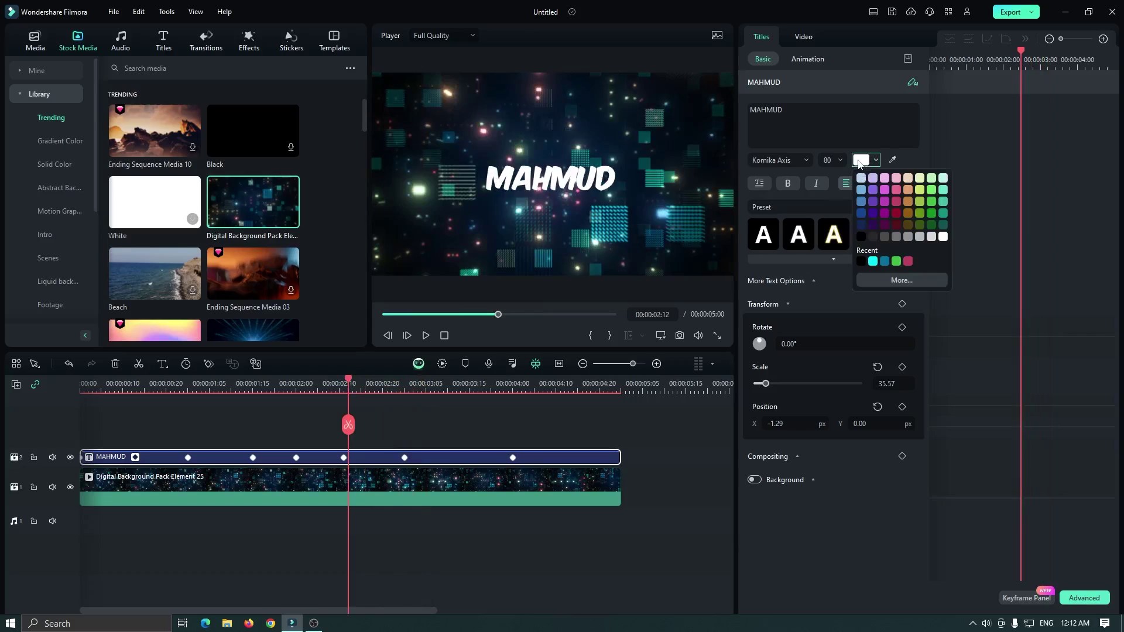
{"action": "left_click", "coordinate": [932, 190]}
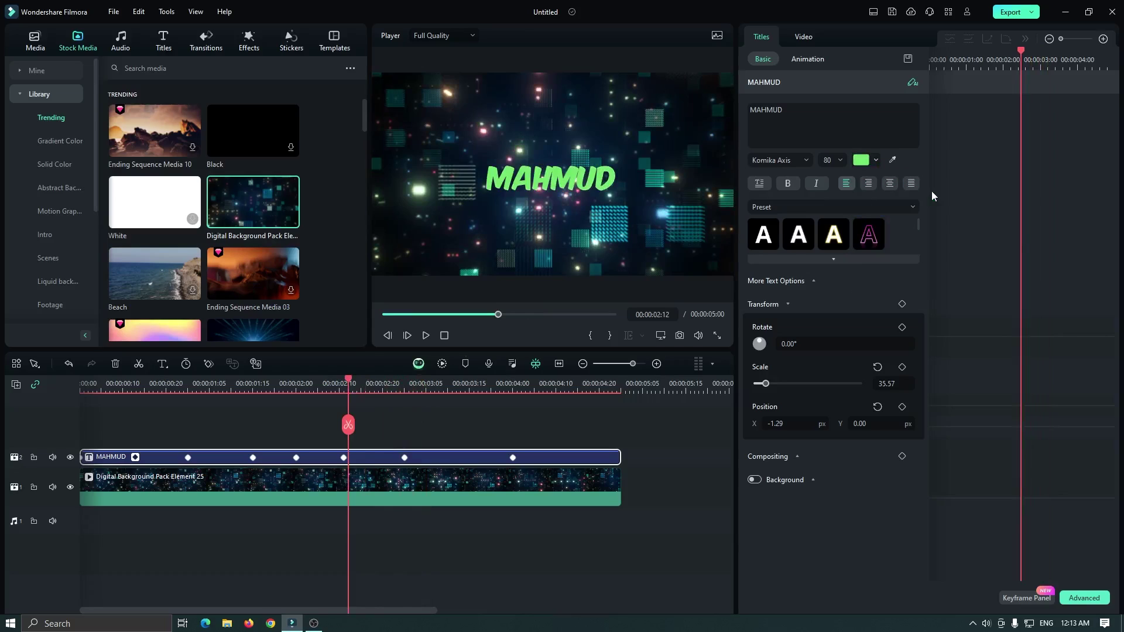
Step: In the advanced text editor, enable a black outline of thickness 8 on the title
{"action": "left_click", "coordinate": [1084, 598]}
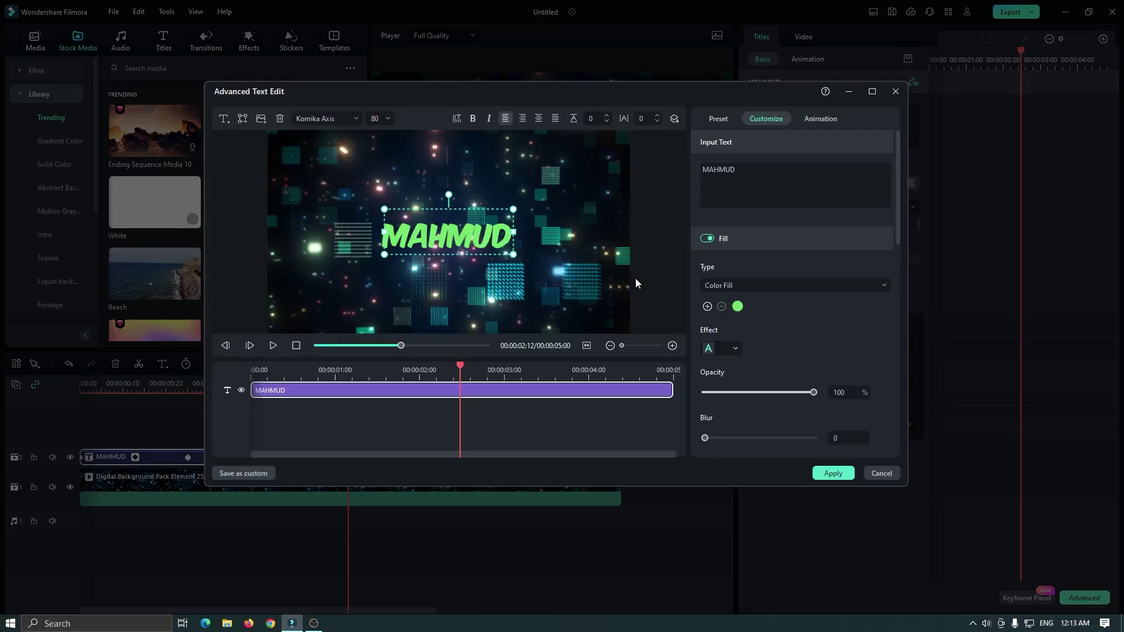
{"action": "scroll", "coordinate": [814, 307], "scroll_direction": "down", "scroll_amount": 2}
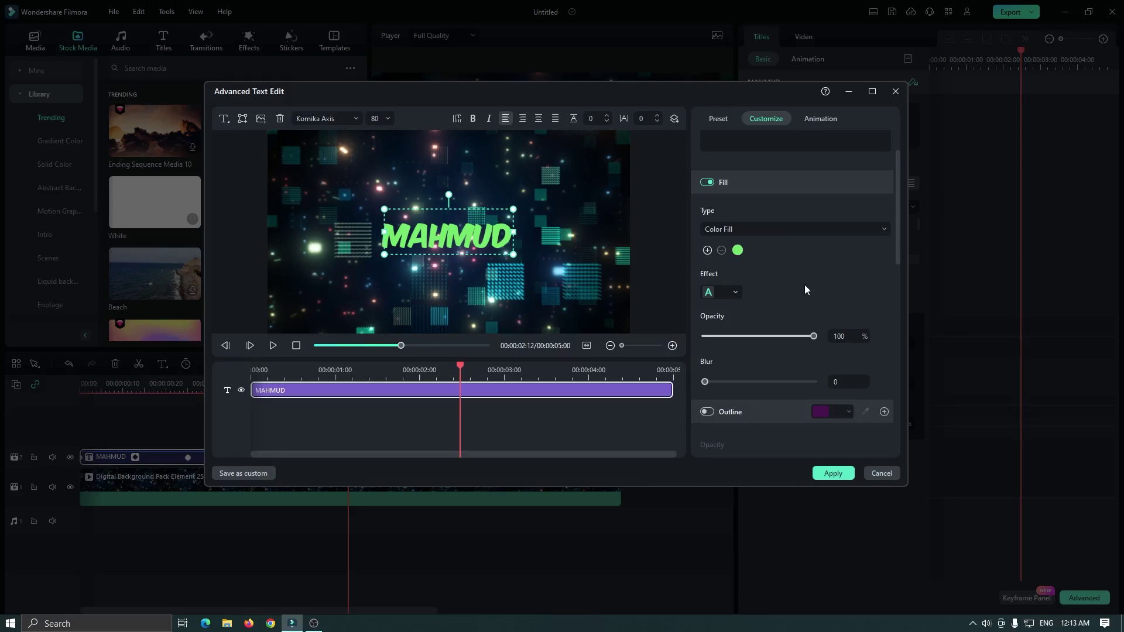
{"action": "scroll", "coordinate": [796, 292], "scroll_direction": "down", "scroll_amount": 2}
{"action": "left_click", "coordinate": [709, 357]}
{"action": "left_click", "coordinate": [841, 359]}
{"action": "left_click", "coordinate": [820, 431]}
Step: Add a black drop shadow, apply the changes, and play the title animation from the start
{"action": "scroll", "coordinate": [783, 319], "scroll_direction": "down", "scroll_amount": 6}
{"action": "left_click", "coordinate": [708, 356]}
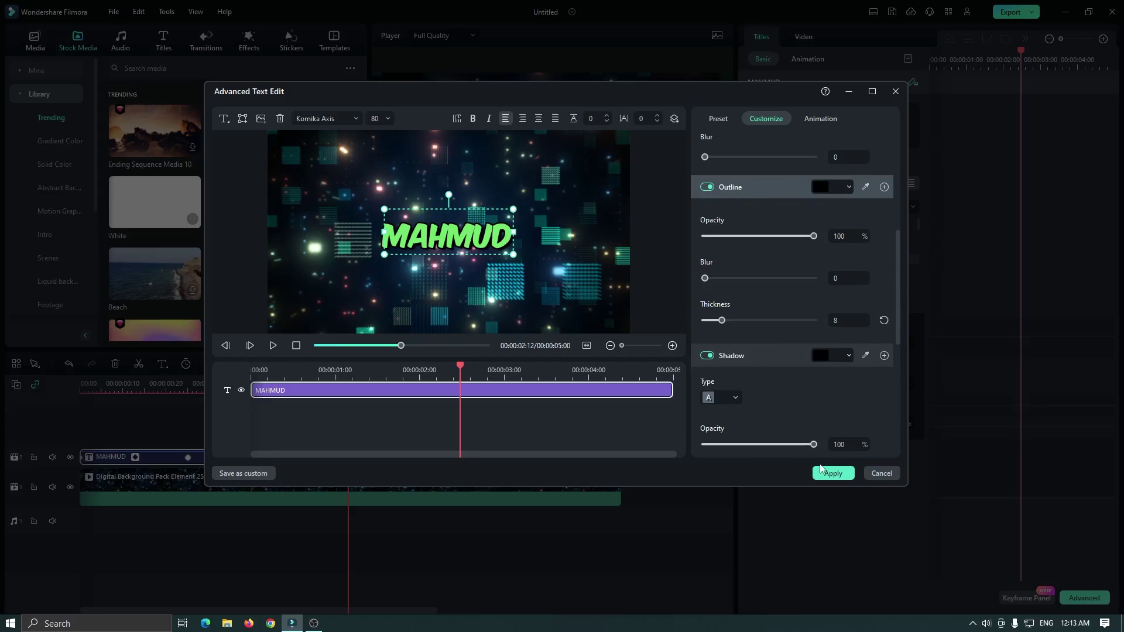
{"action": "left_click", "coordinate": [822, 471]}
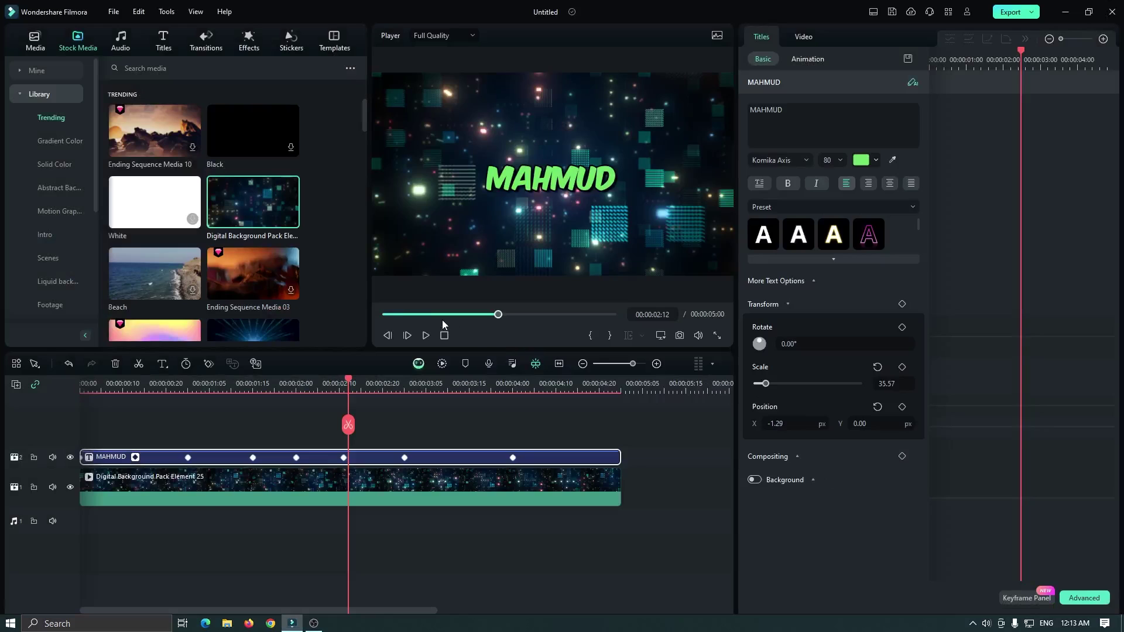
{"action": "left_click_drag", "start_coordinate": [442, 320], "coordinate": [376, 311]}
{"action": "key", "text": "space"}
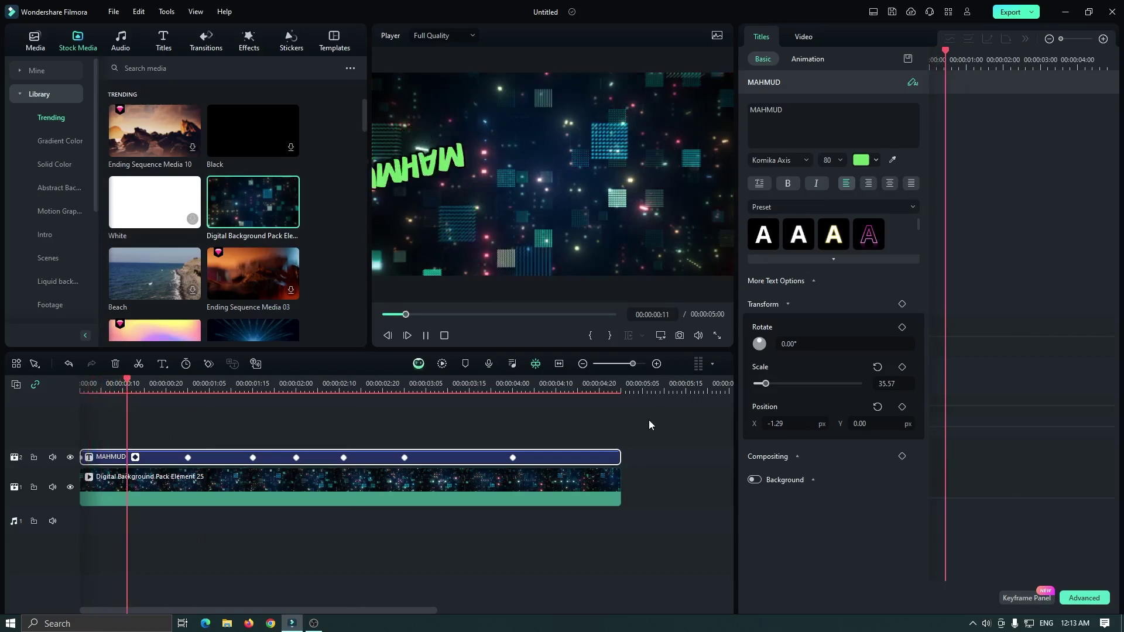